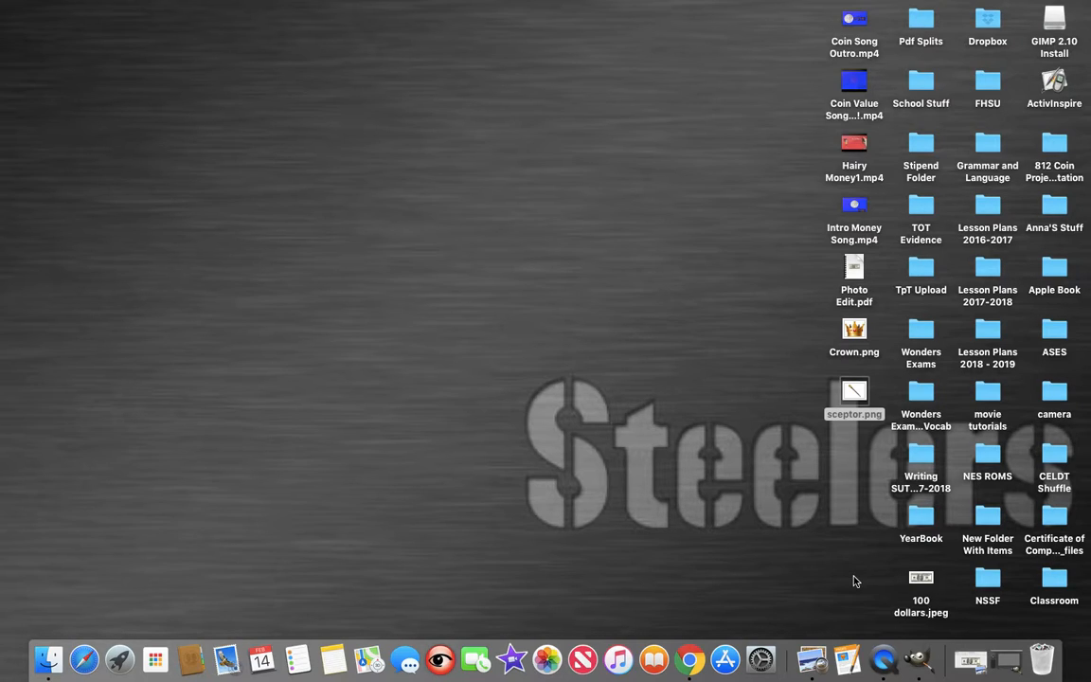
pyautogui.click(919, 659)
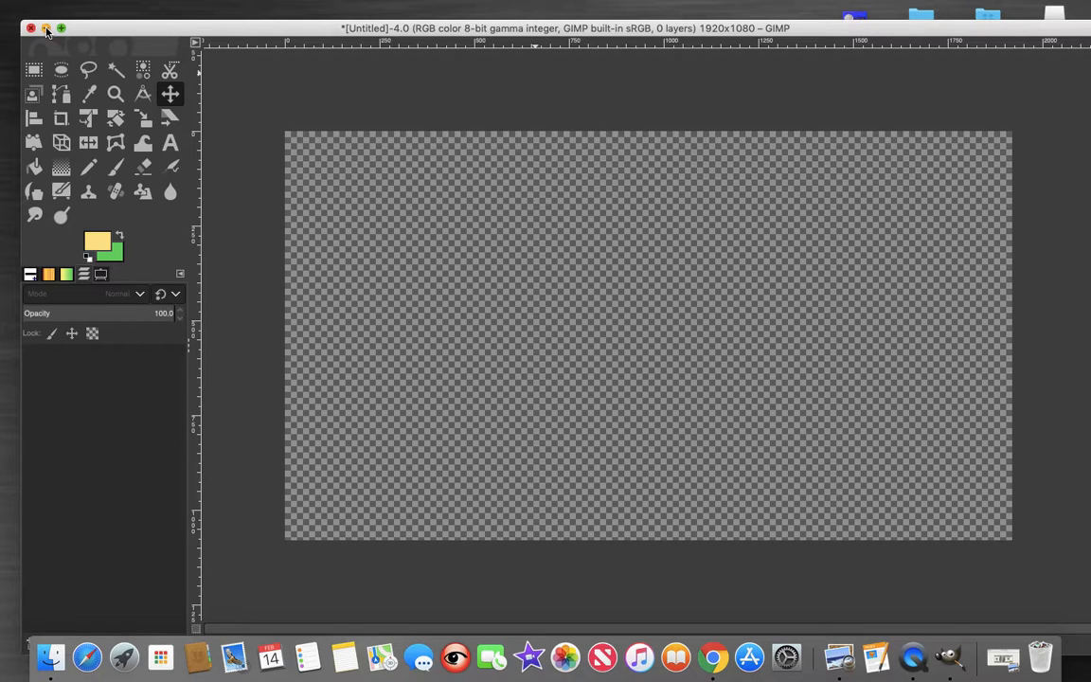
pyautogui.click(46, 30)
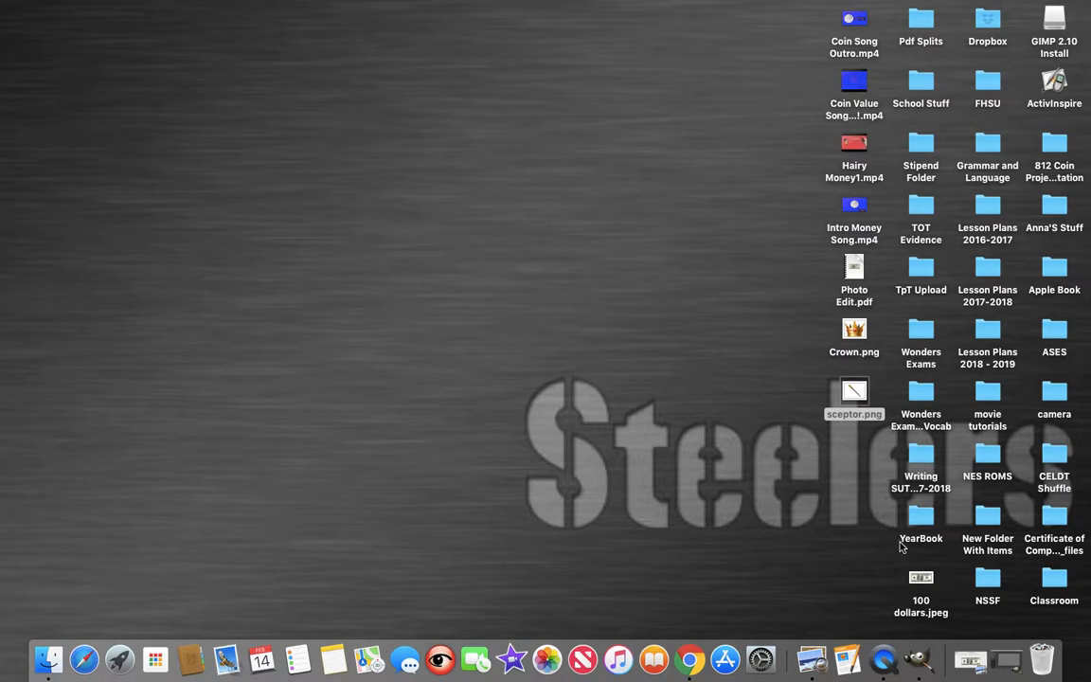
pyautogui.click(920, 660)
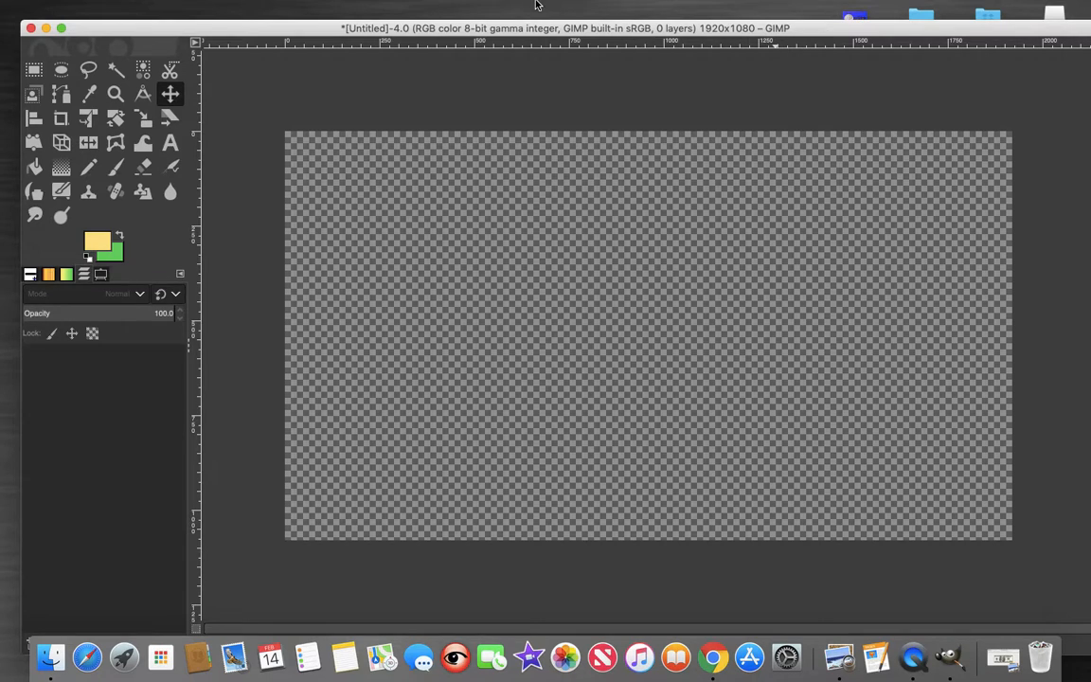
pyautogui.click(46, 28)
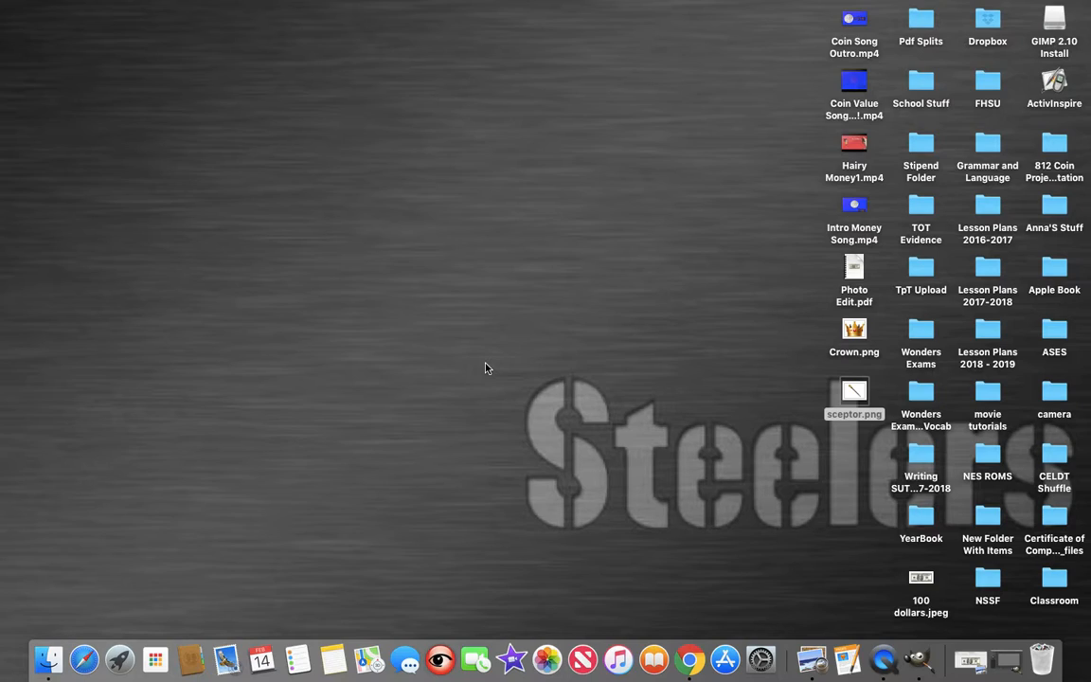
# Preview the source images Crown.png, sceptor.png and 100 dollars.jpeg from the desktop, minimizing each one after viewing.
pyautogui.doubleClick(854, 333)
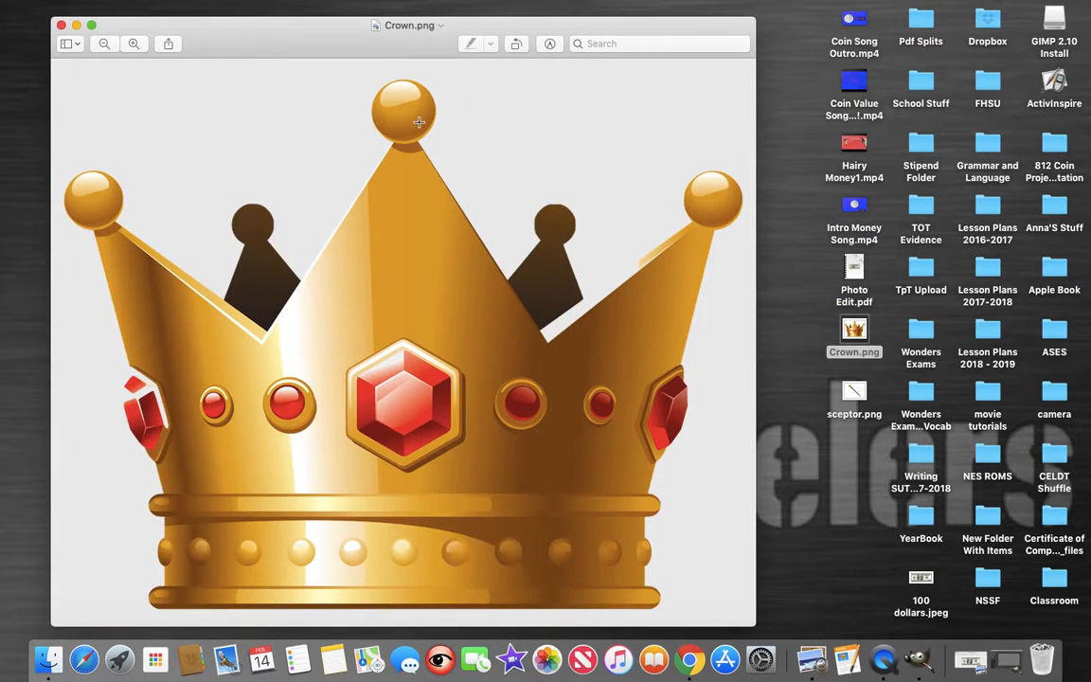
pyautogui.click(77, 25)
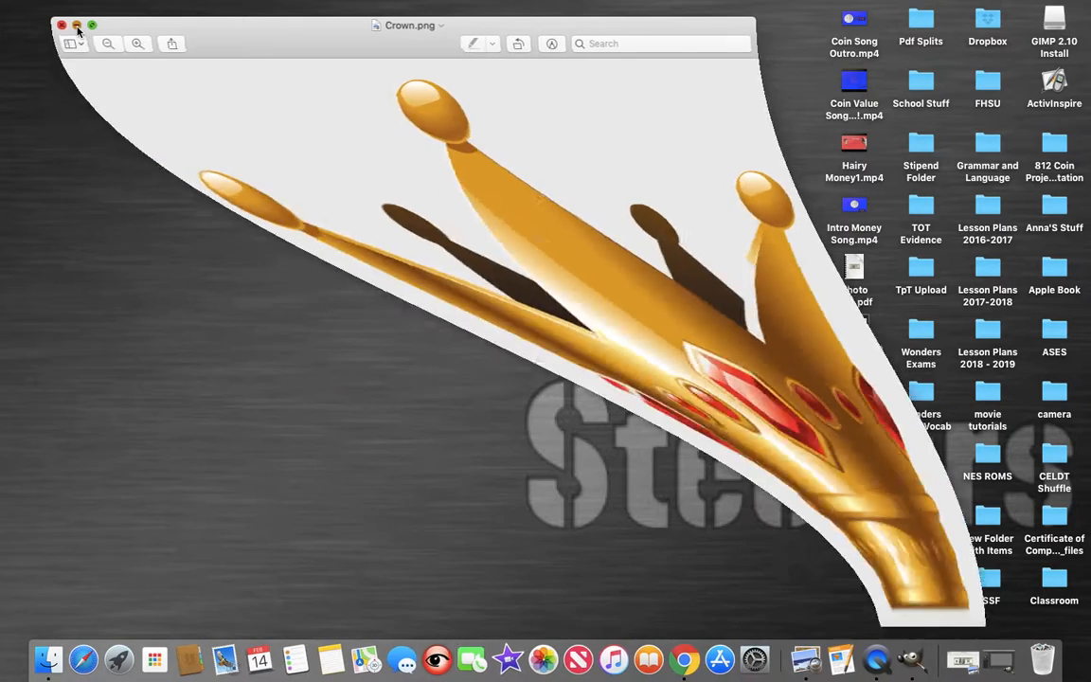
pyautogui.doubleClick(852, 390)
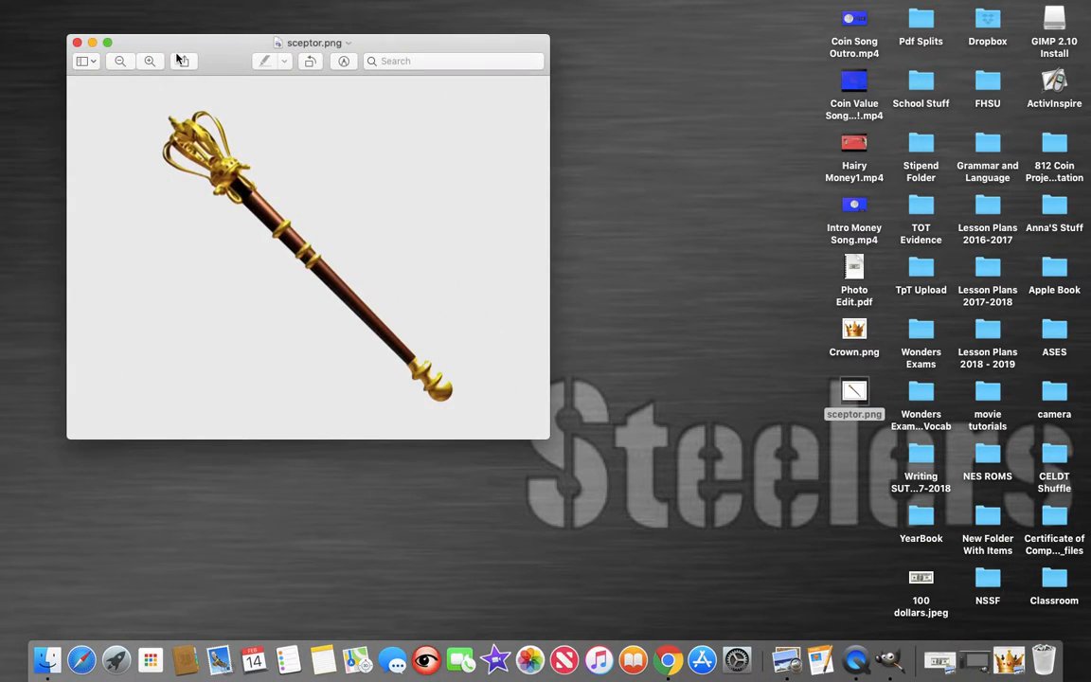
pyautogui.click(92, 43)
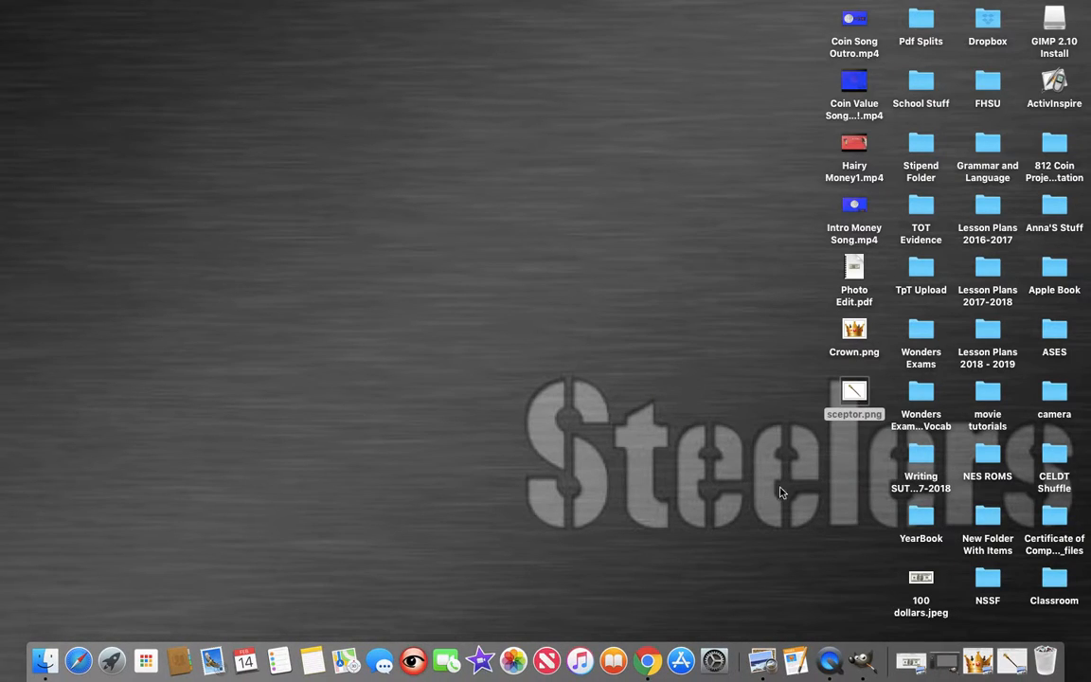
pyautogui.doubleClick(920, 579)
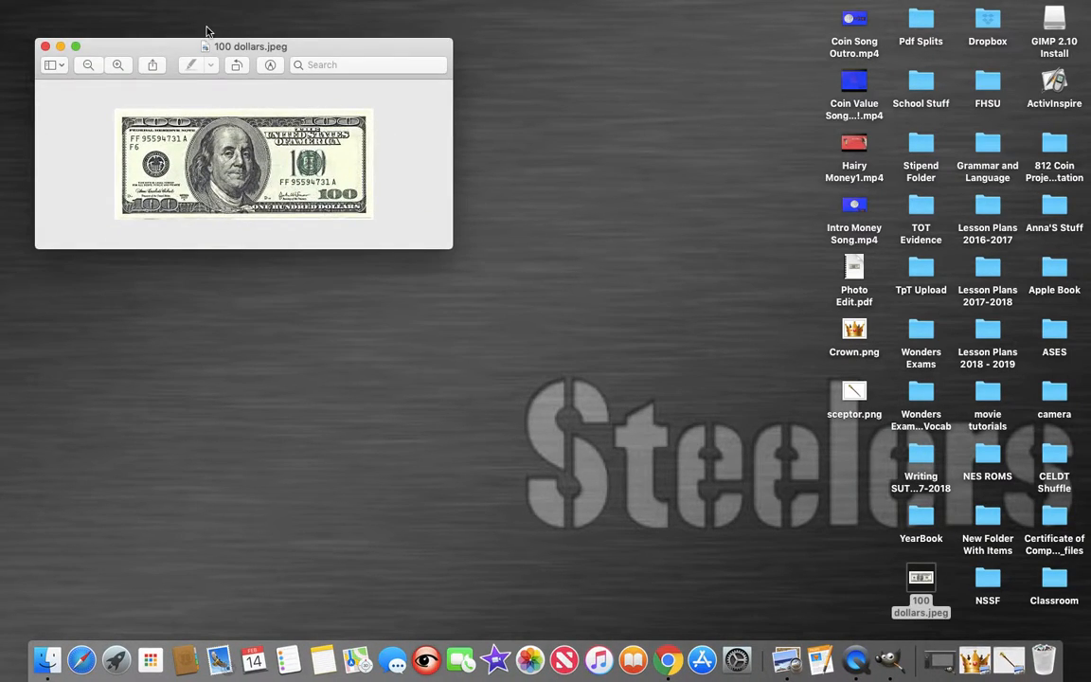
pyautogui.click(59, 46)
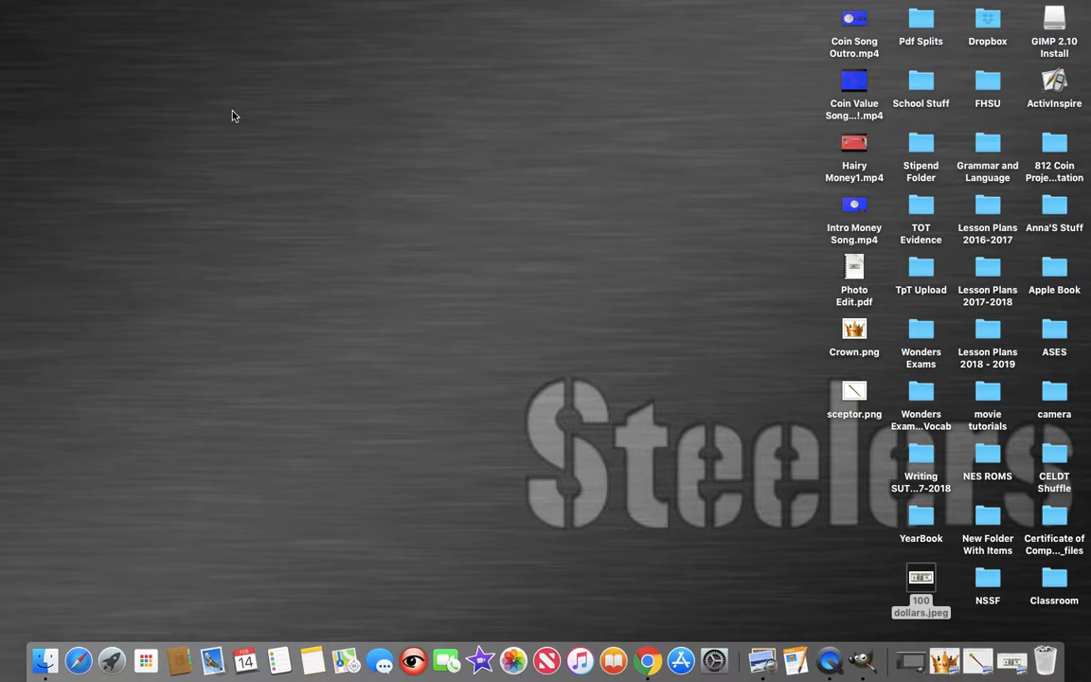
# Examine both pages of Photo Edit.pdf to compare the original bill with the finished edit, and minimize the document.
pyautogui.doubleClick(854, 274)
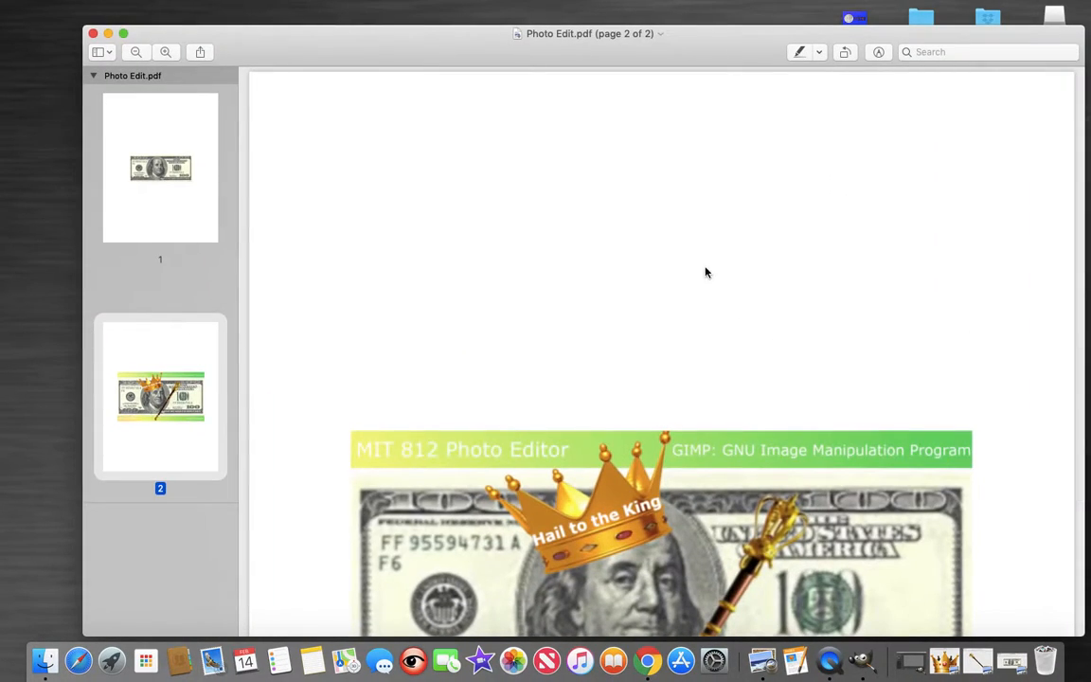
pyautogui.click(164, 173)
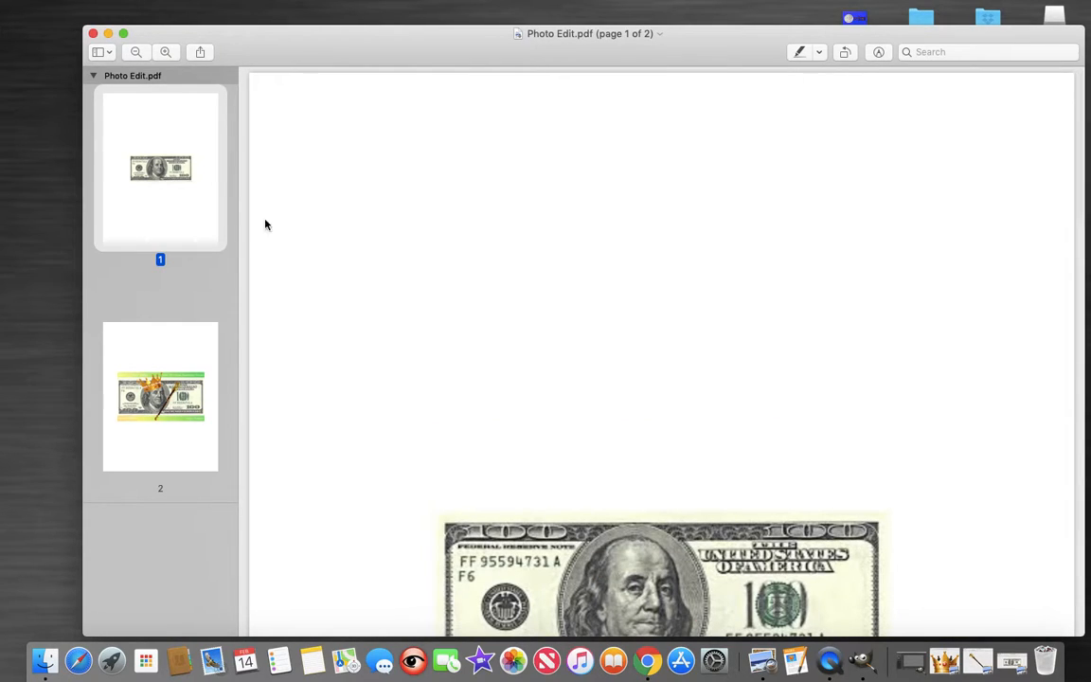
pyautogui.scroll(-5, 381, 337)
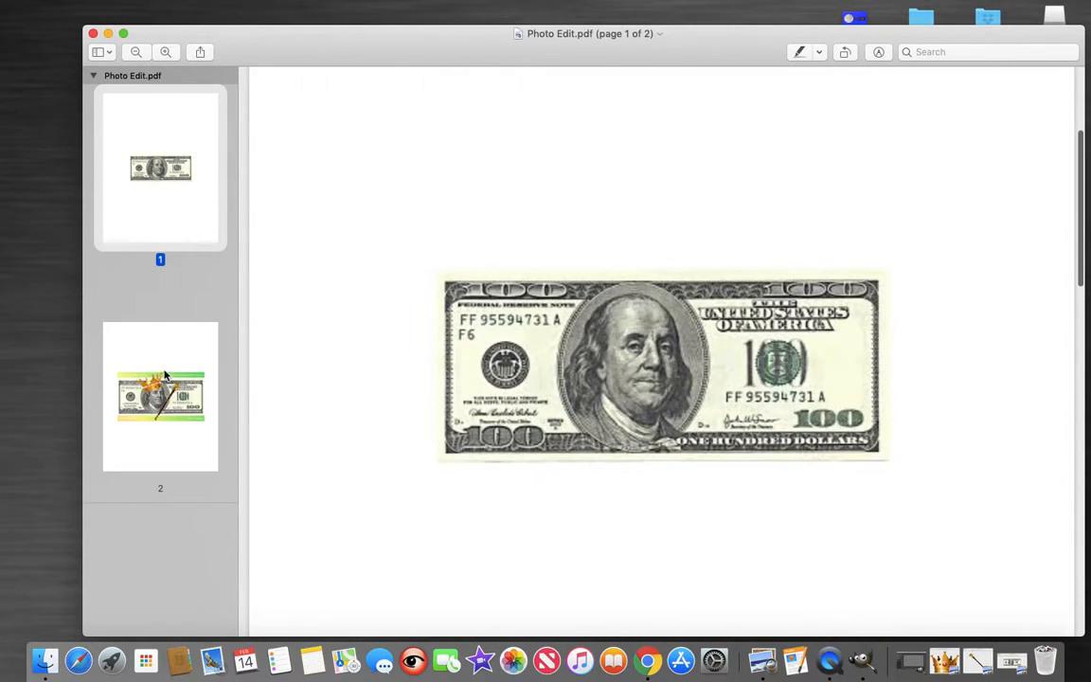
pyautogui.click(165, 375)
pyautogui.scroll(-3, 388, 511)
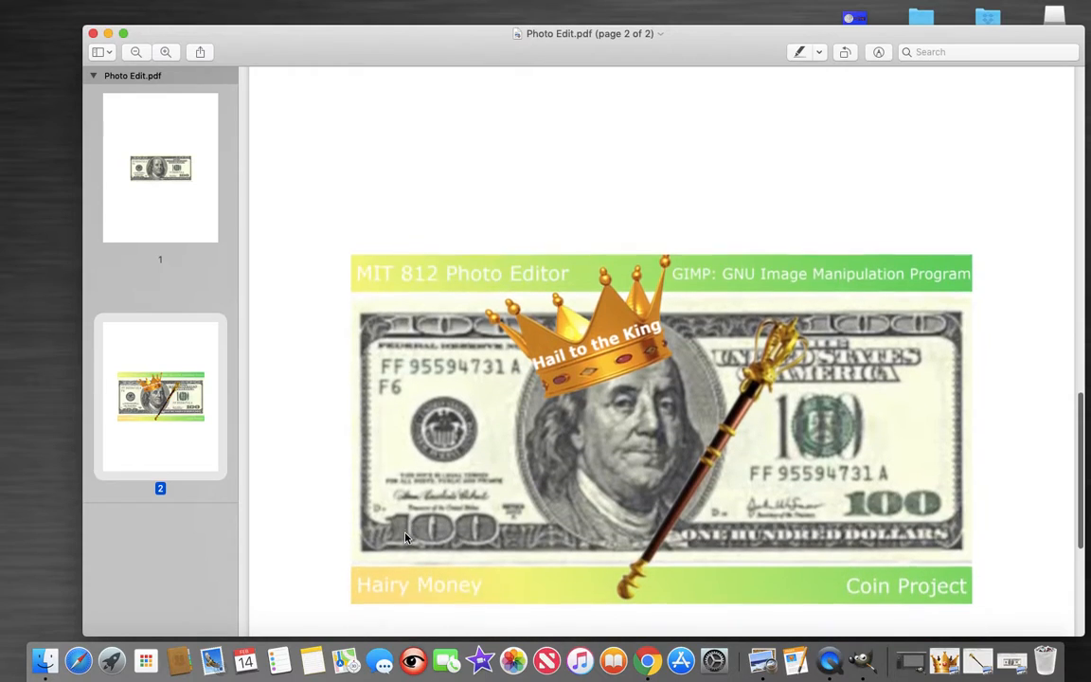
pyautogui.scroll(-2, 405, 537)
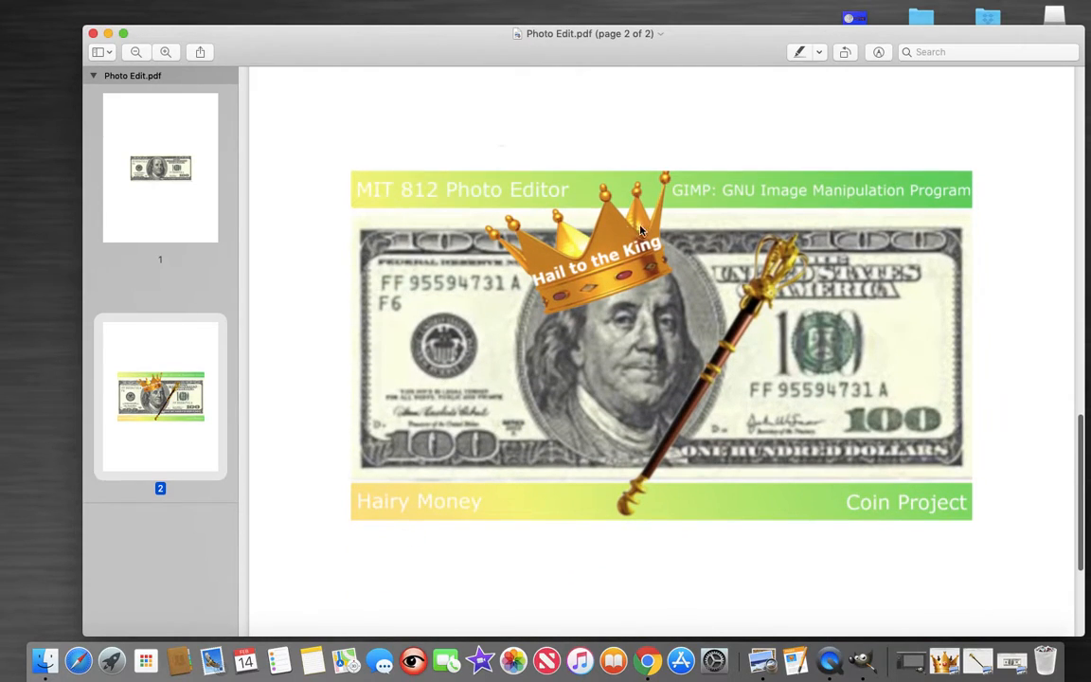
pyautogui.click(108, 34)
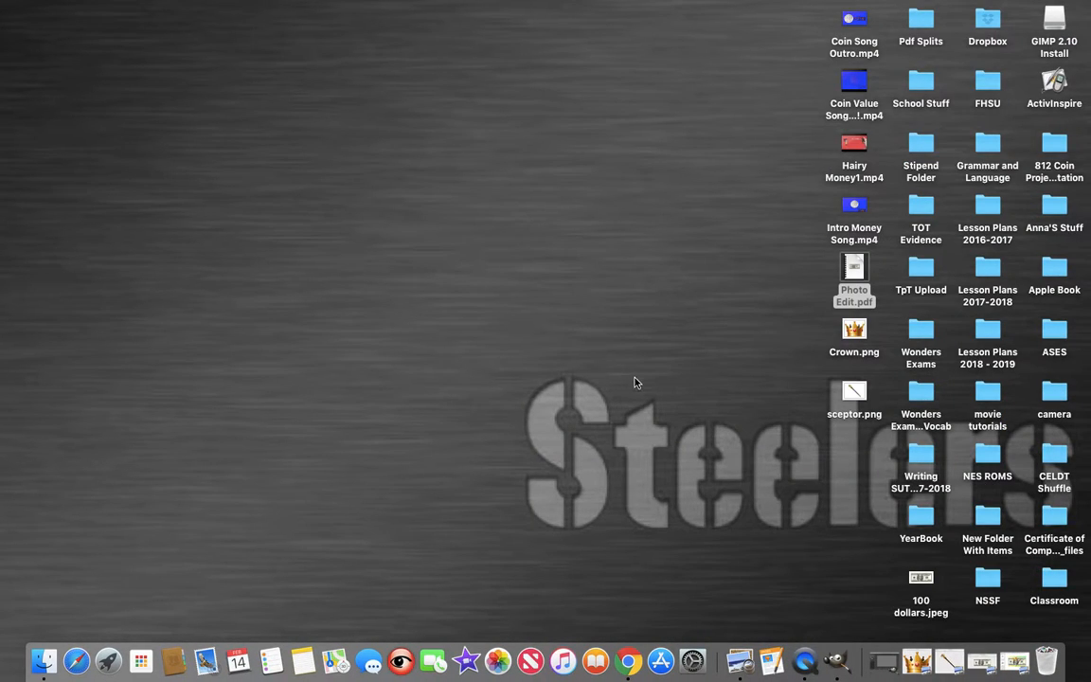
# Switch to GIMP and create a new 1920 × 1080 image with the size unit kept in pixels.
pyautogui.click(836, 660)
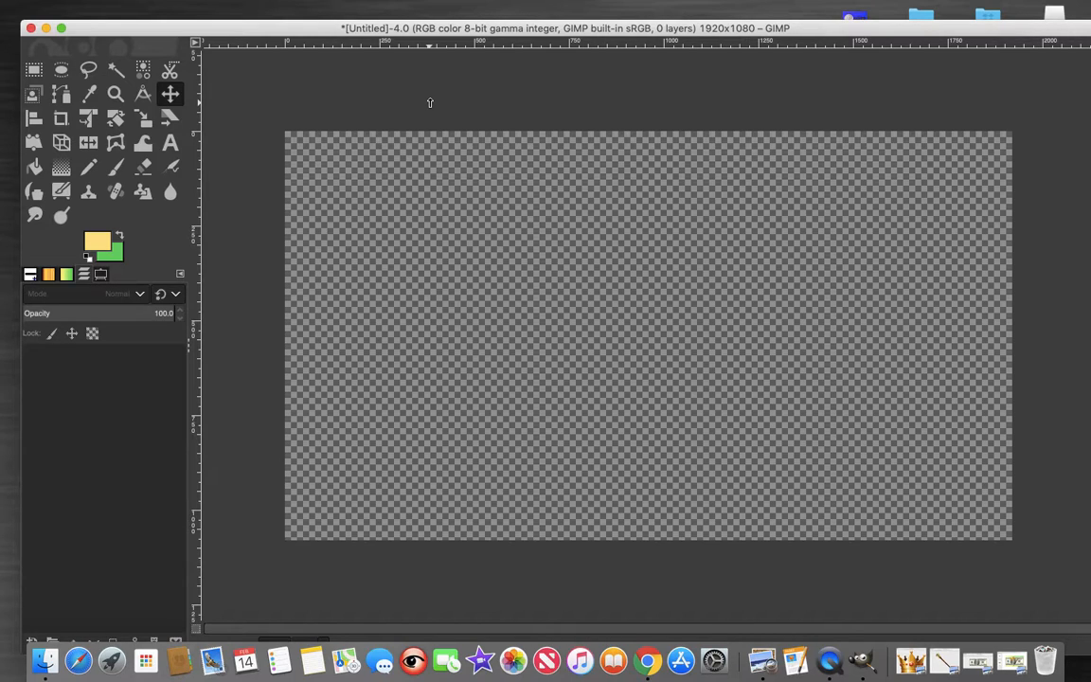
pyautogui.press('super+n')
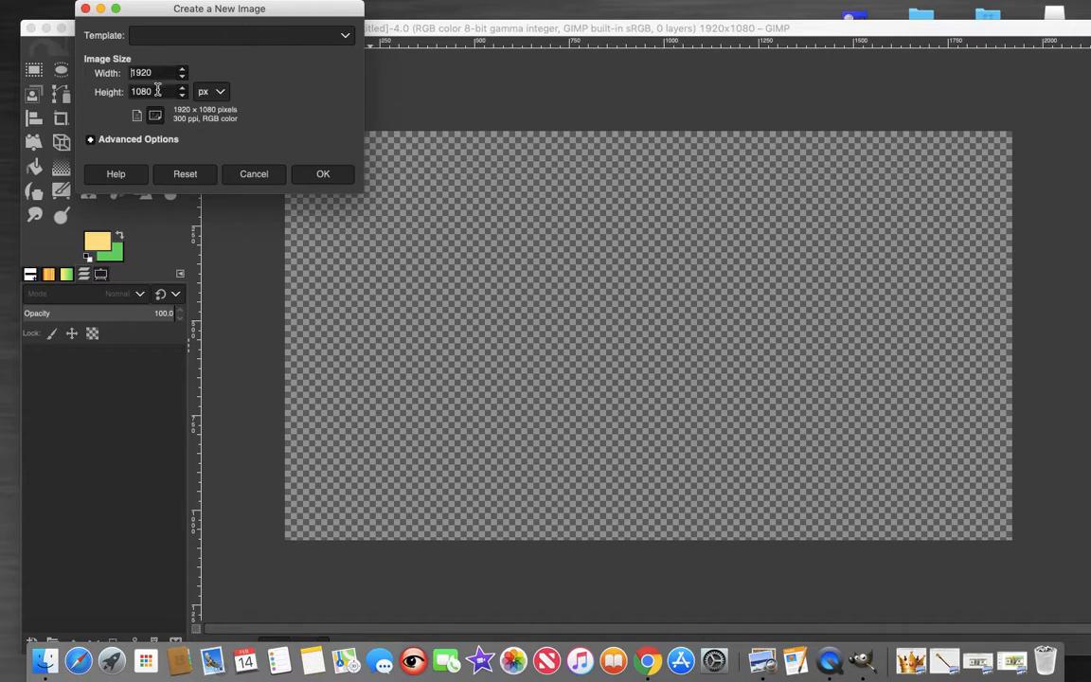
pyautogui.click(207, 91)
pyautogui.click(207, 92)
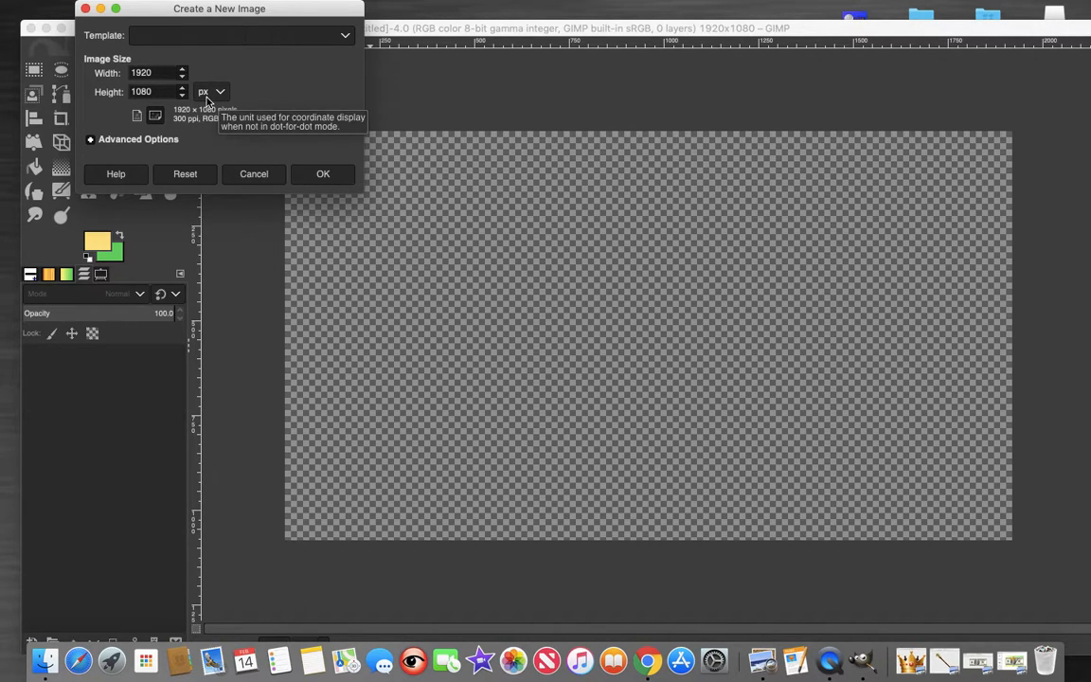
pyautogui.click(207, 97)
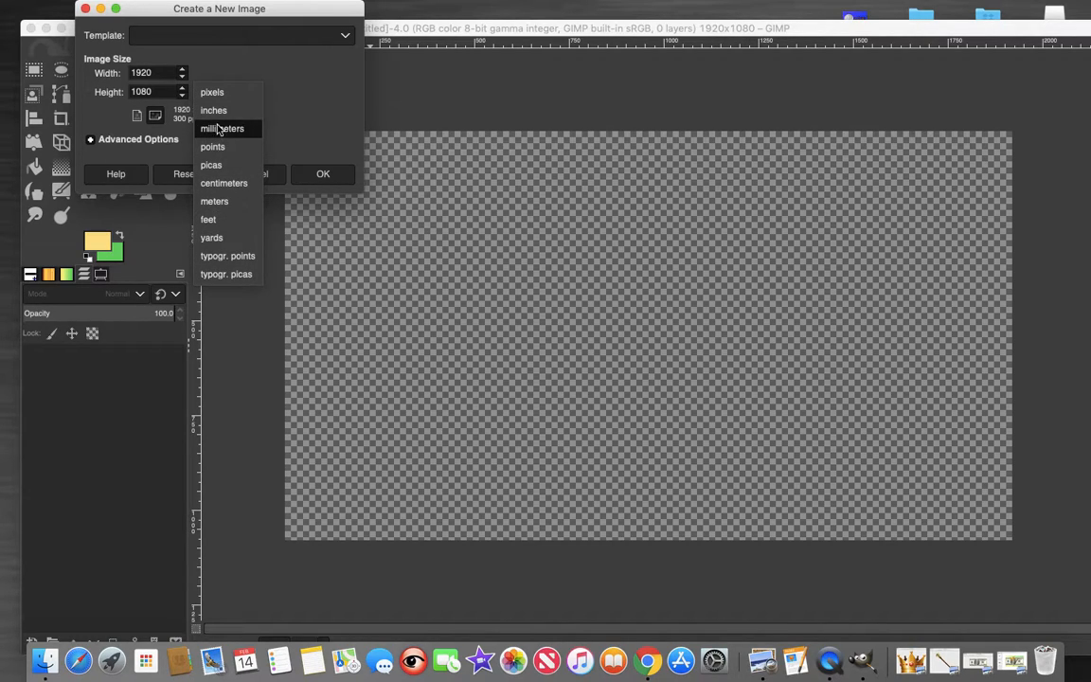
pyautogui.click(215, 100)
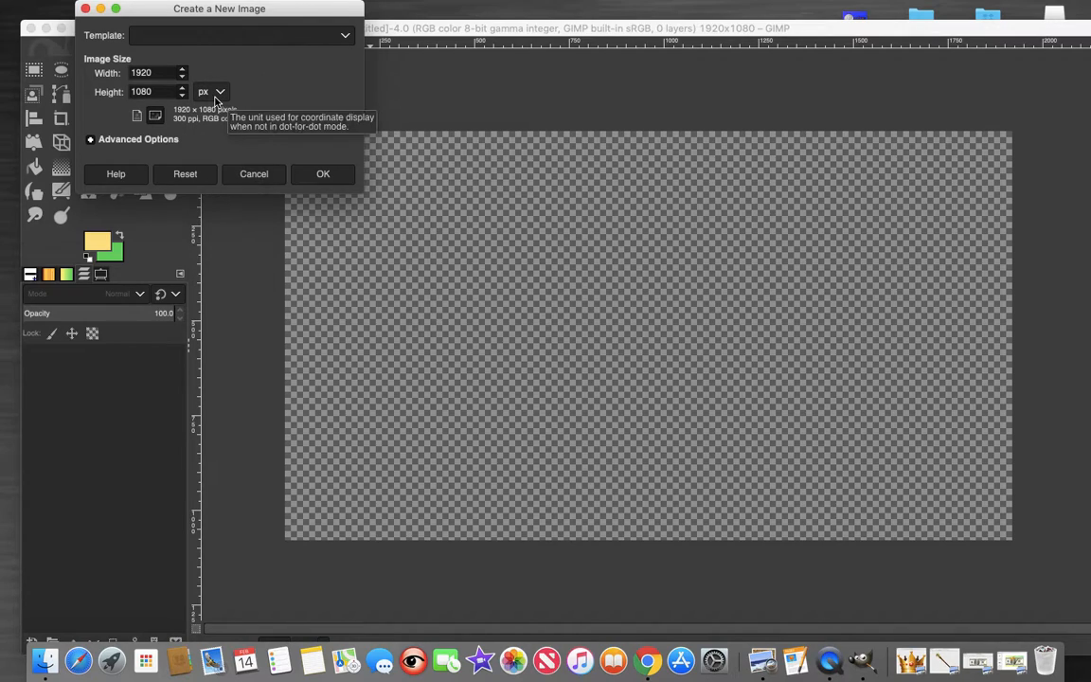
pyautogui.click(323, 174)
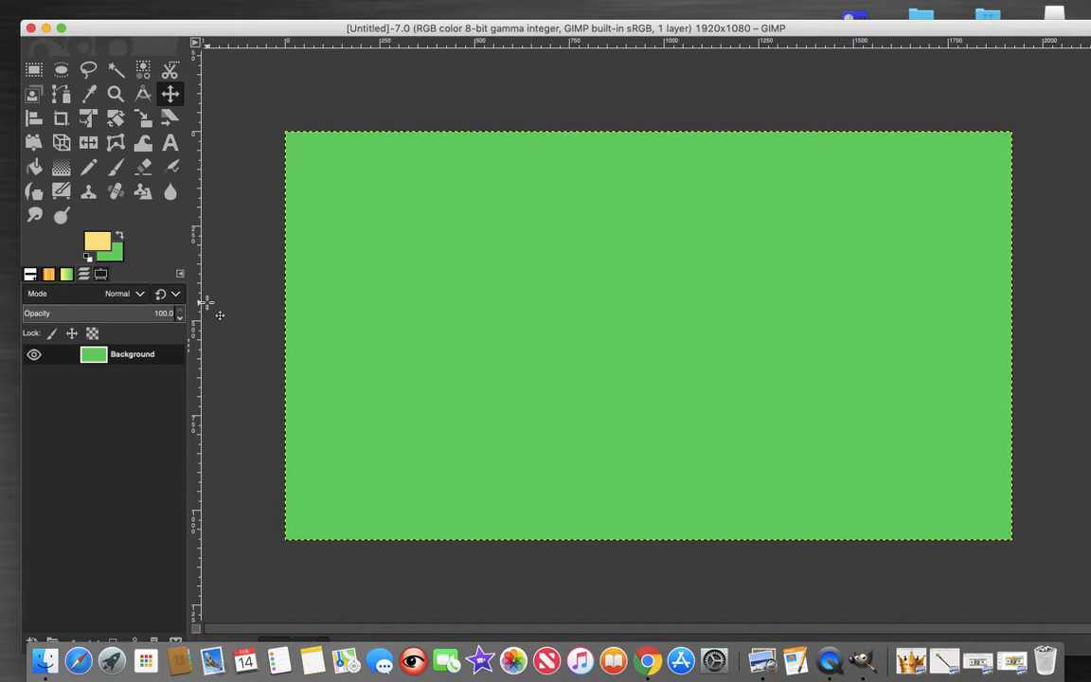
# Fill the background with a yellow-to-green gradient running from the canvas's lower-left corner to its upper-right corner.
pyautogui.click(63, 171)
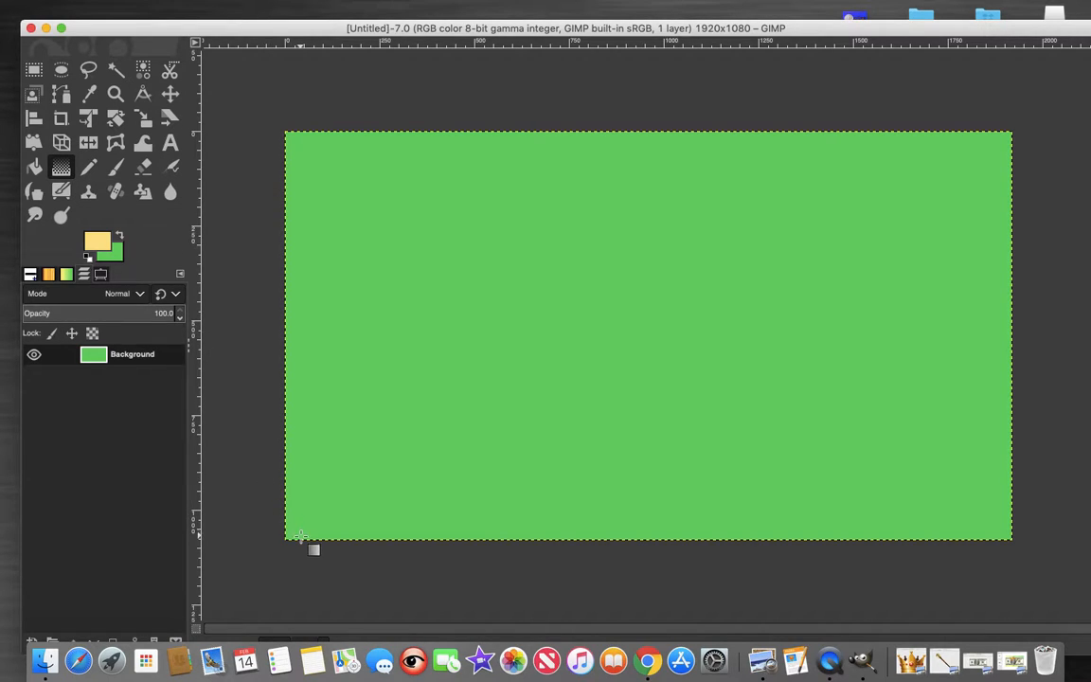
pyautogui.moveTo(288, 533); pyautogui.dragTo(1000, 146)
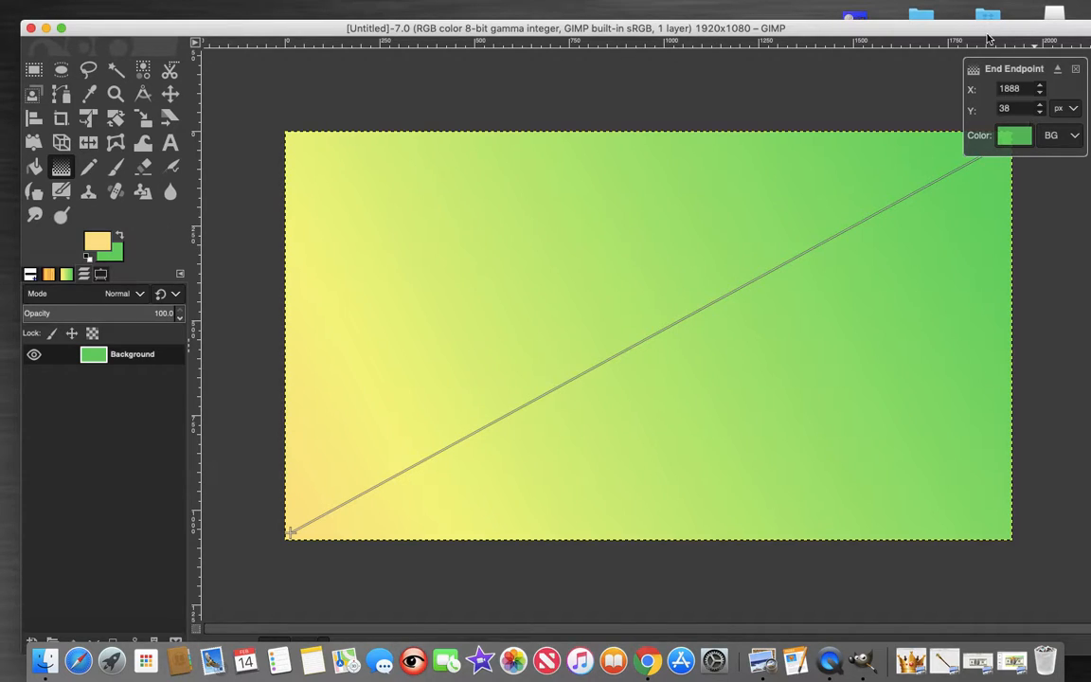
# Add 100 dollars.jpeg from the desktop to the image as a new layer, moving the window aside to reach the file.
pyautogui.moveTo(823, 14); pyautogui.dragTo(746, 10)
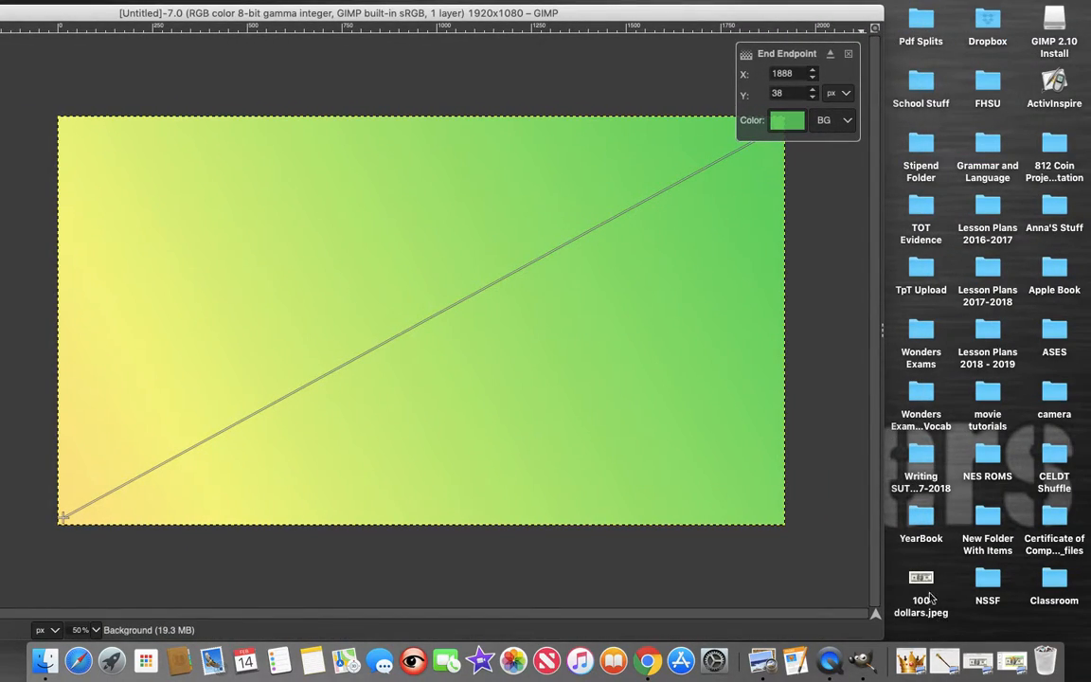
pyautogui.moveTo(926, 584); pyautogui.dragTo(382, 320)
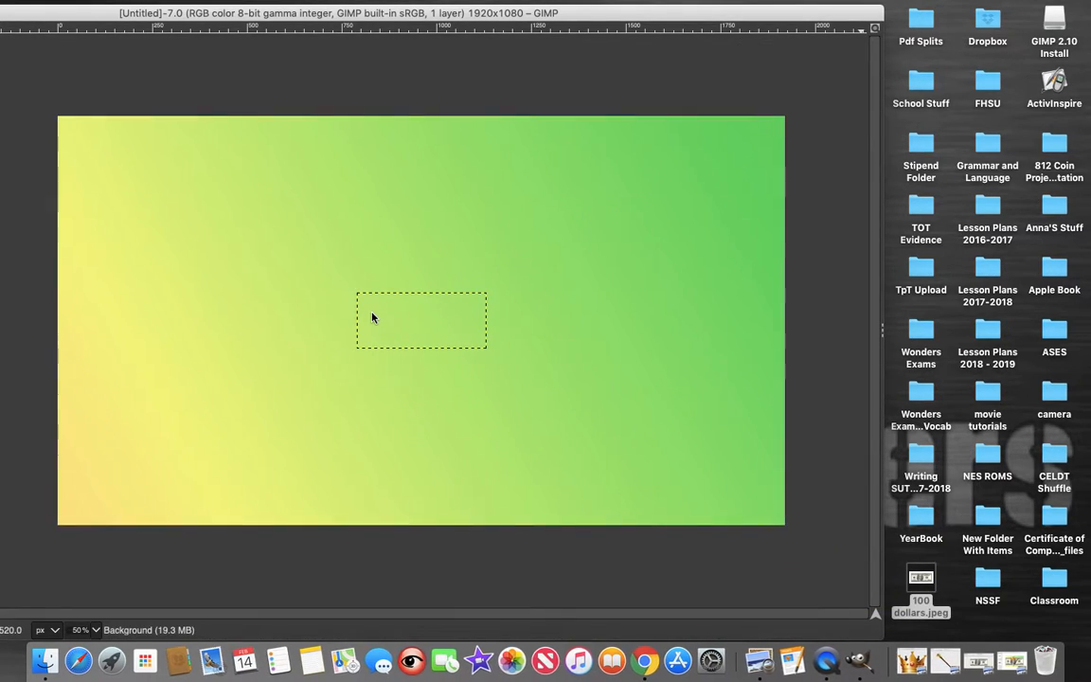
pyautogui.moveTo(595, 17); pyautogui.dragTo(854, 15)
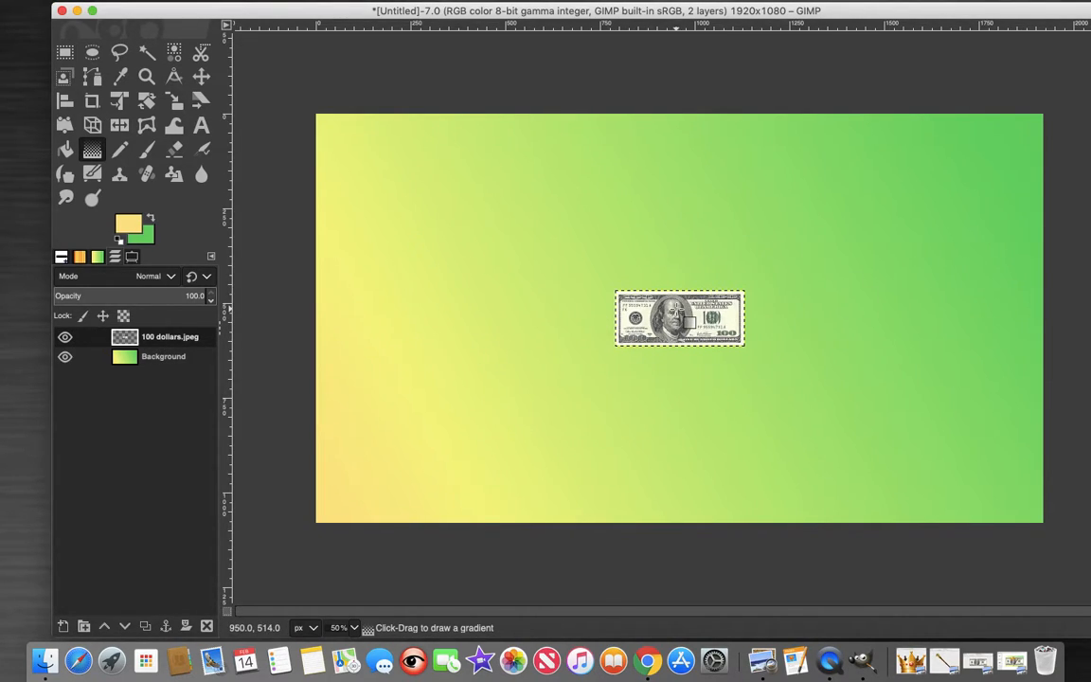
# Scale the 100 dollars.jpeg layer proportionally to a width of 1920 px so it spans the canvas.
pyautogui.rightClick(687, 321)
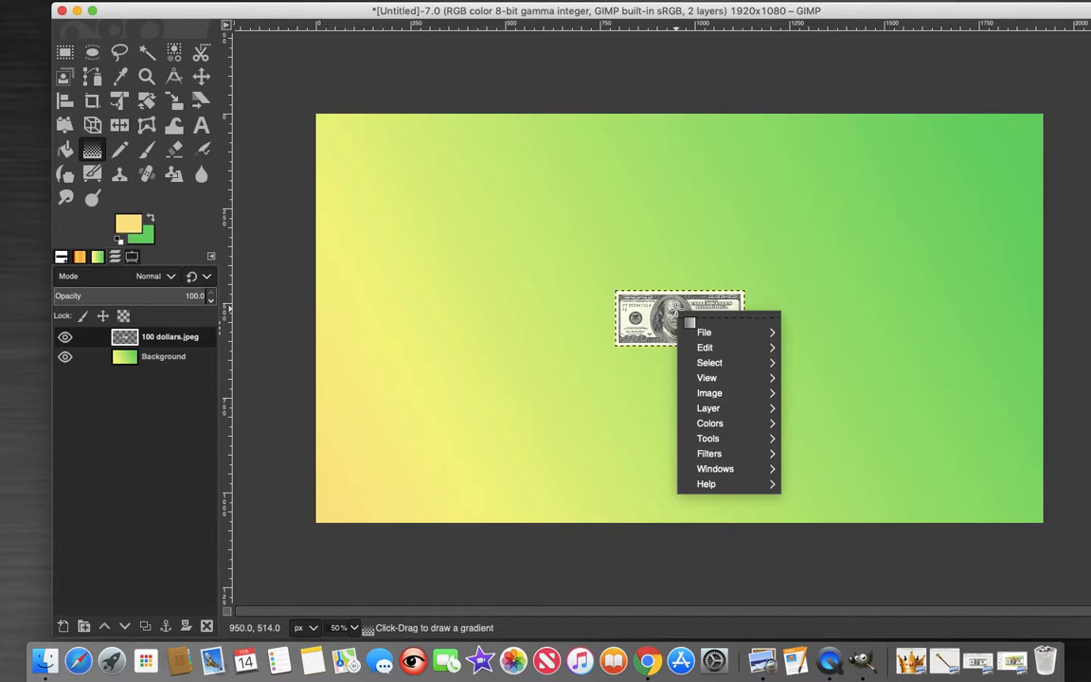
pyautogui.moveTo(716, 411)
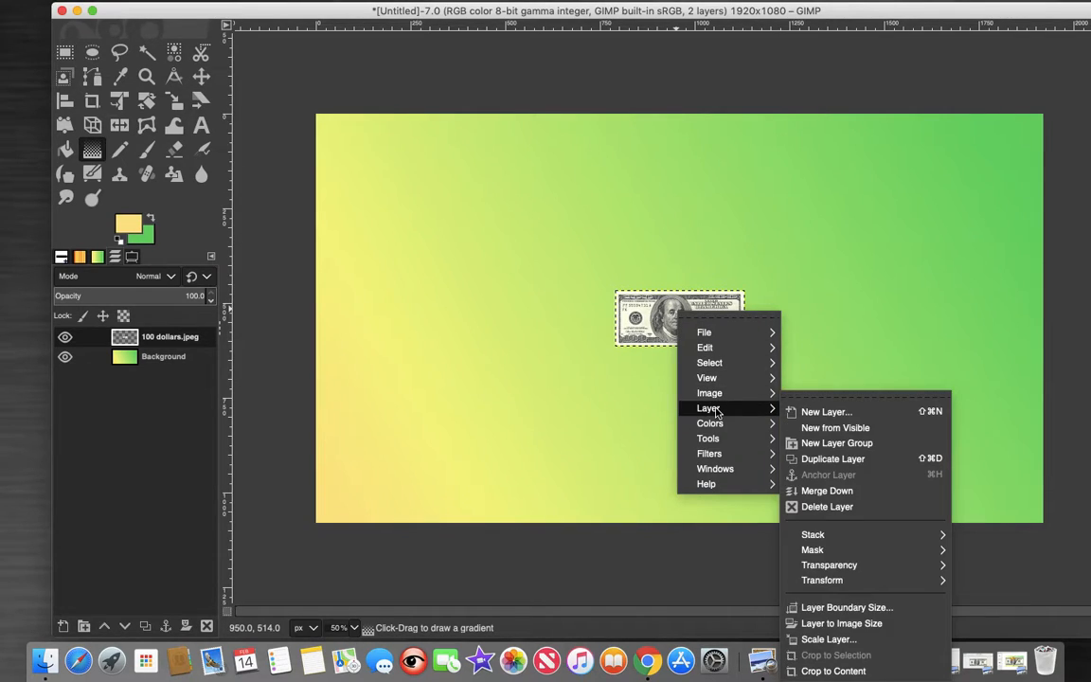
pyautogui.click(841, 642)
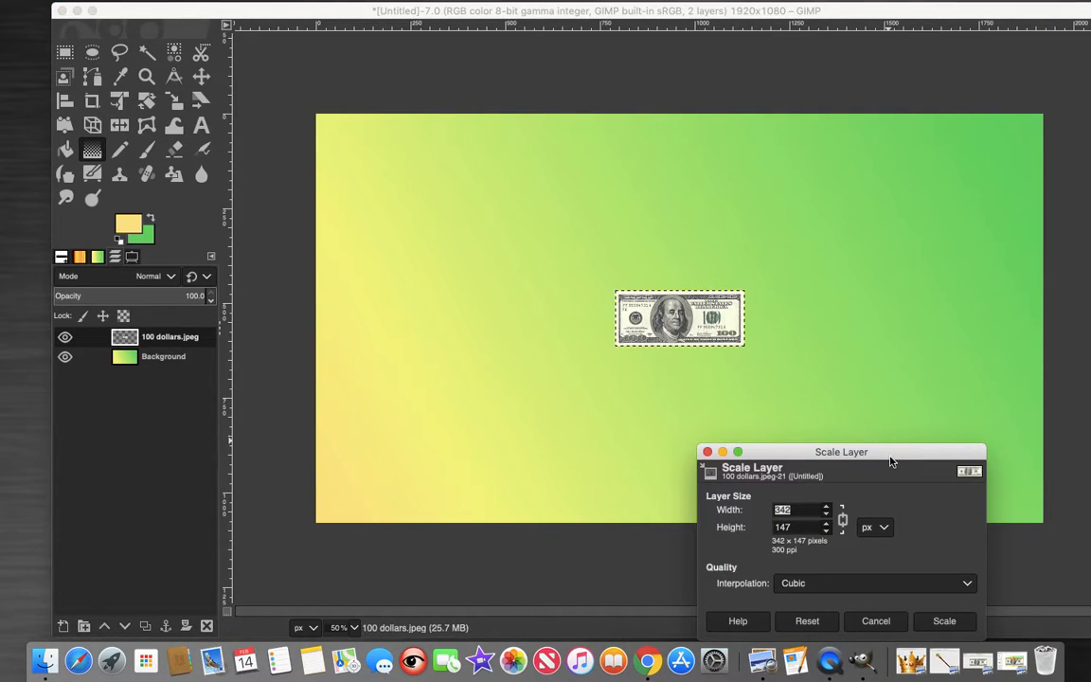
pyautogui.moveTo(890, 461); pyautogui.dragTo(637, 245)
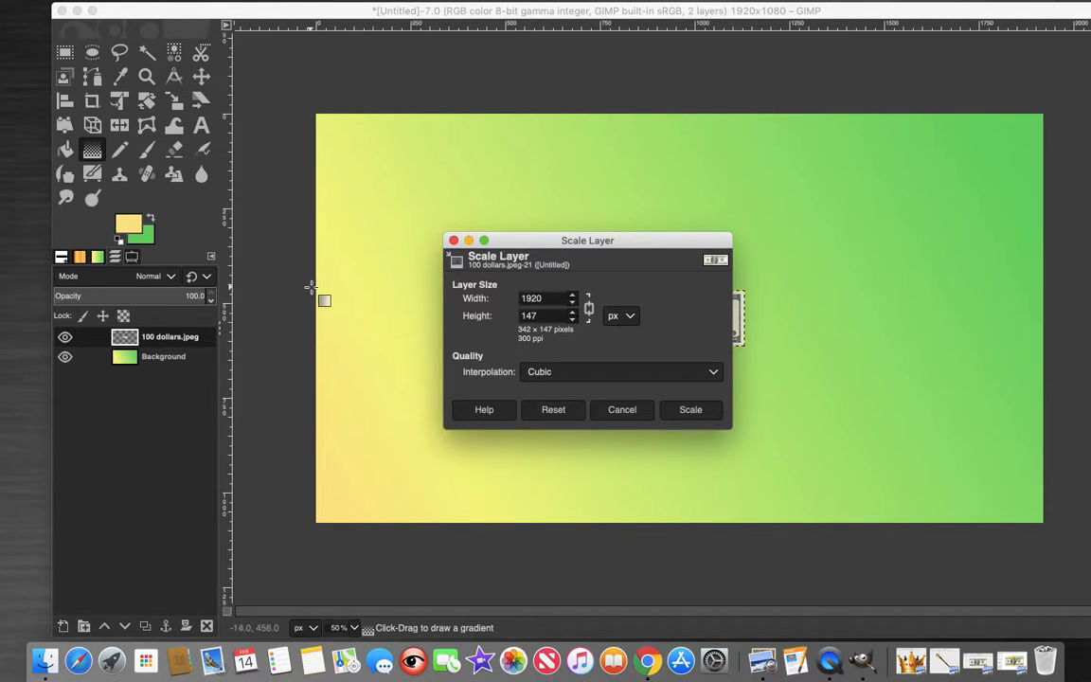
pyautogui.click(556, 315)
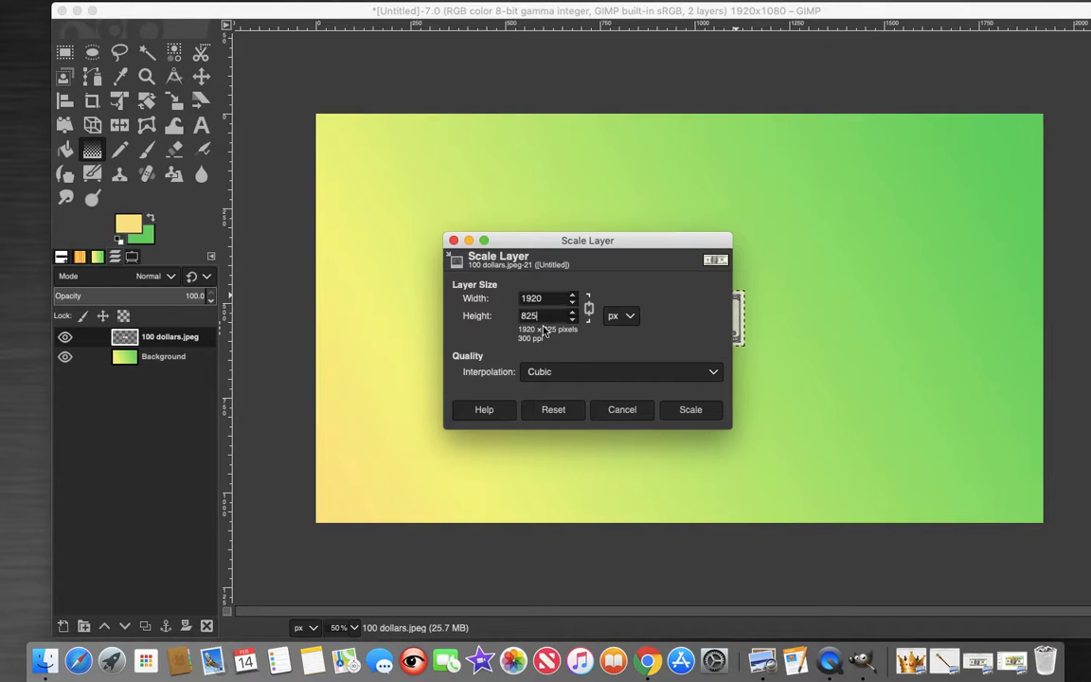
pyautogui.click(689, 410)
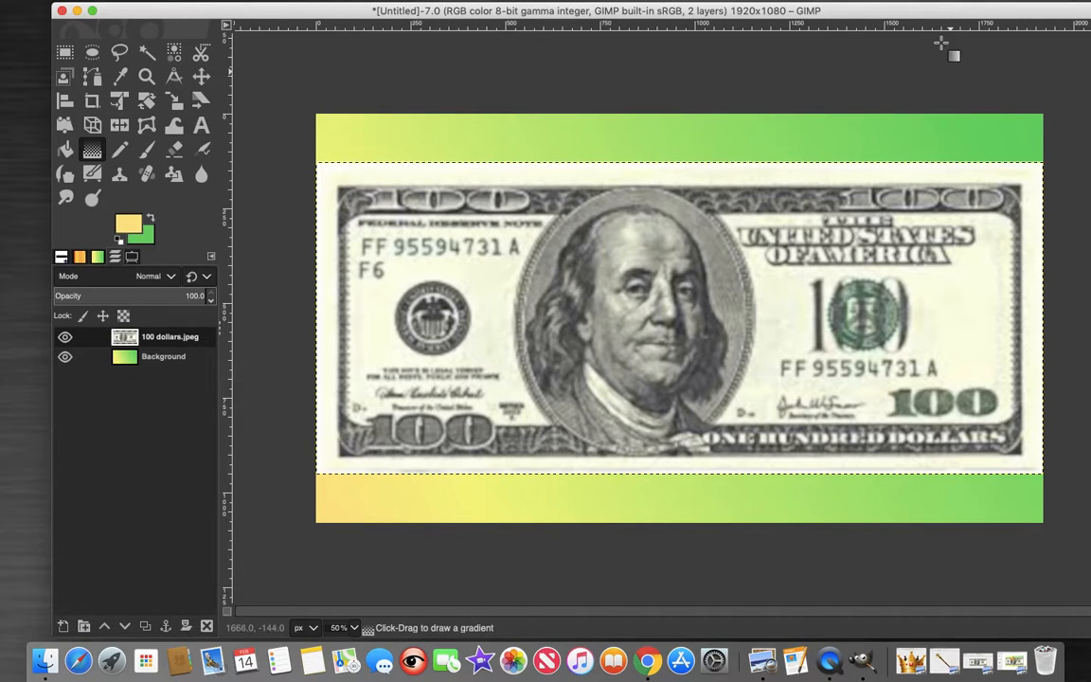
# Add sceptor.png from the desktop to the image as a new layer above the bill.
pyautogui.moveTo(908, 11); pyautogui.dragTo(542, 5)
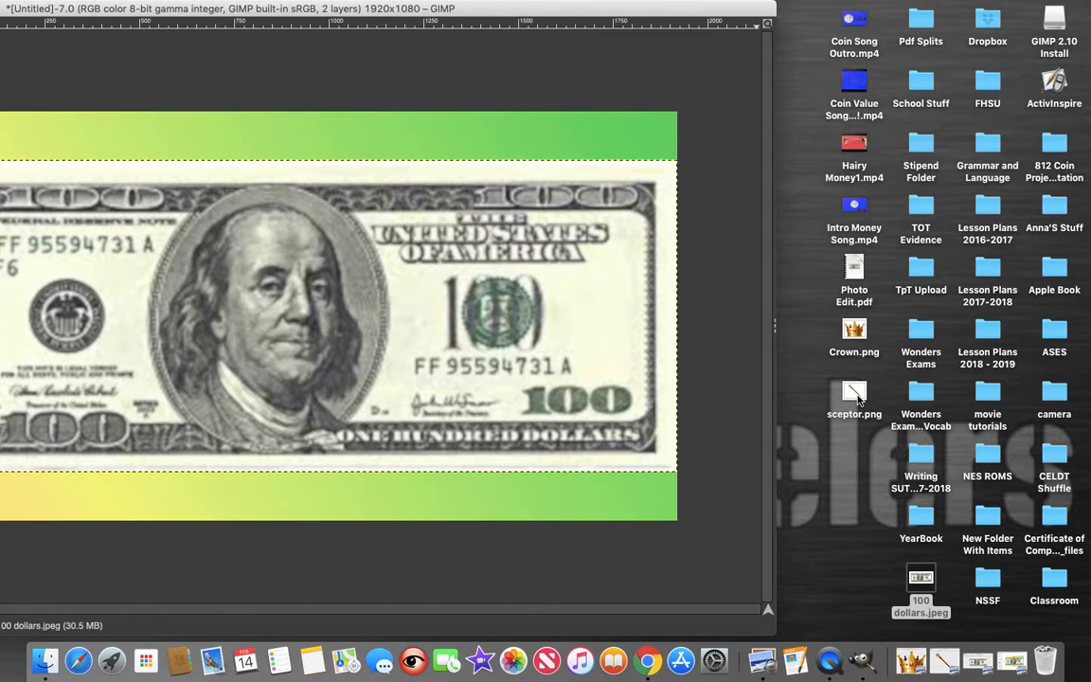
pyautogui.moveTo(855, 397); pyautogui.dragTo(333, 322)
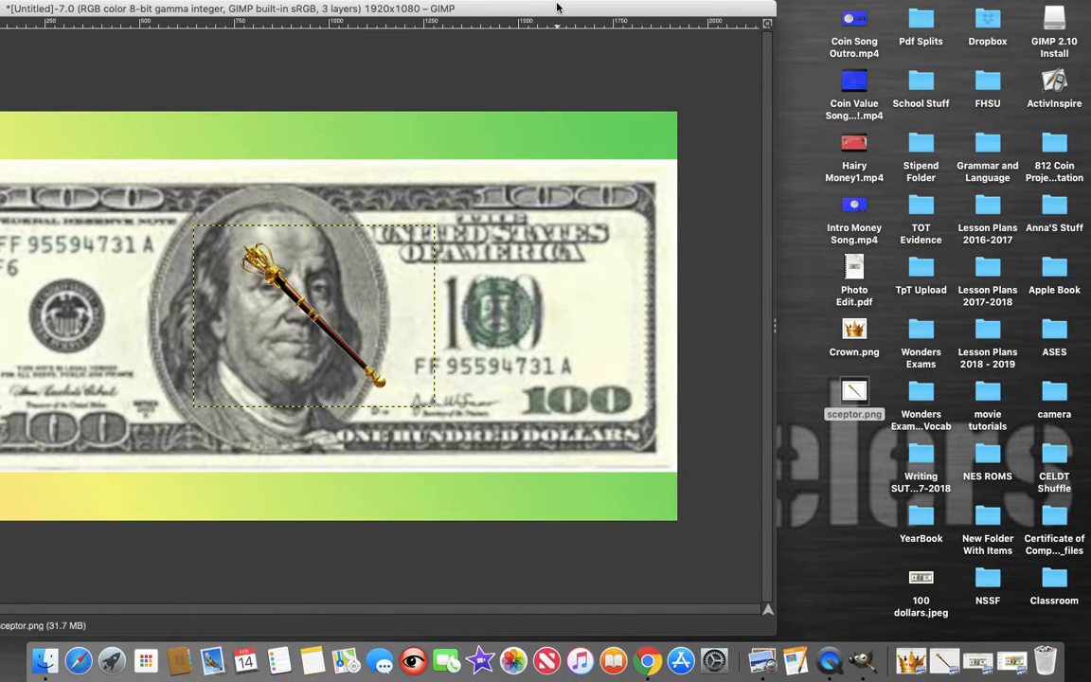
# Bring the image window back into view and rotate the sceptor.png layer by about 82° so its head points to the upper right.
pyautogui.moveTo(549, 6); pyautogui.dragTo(737, 6)
pyautogui.doubleClick(737, 7)
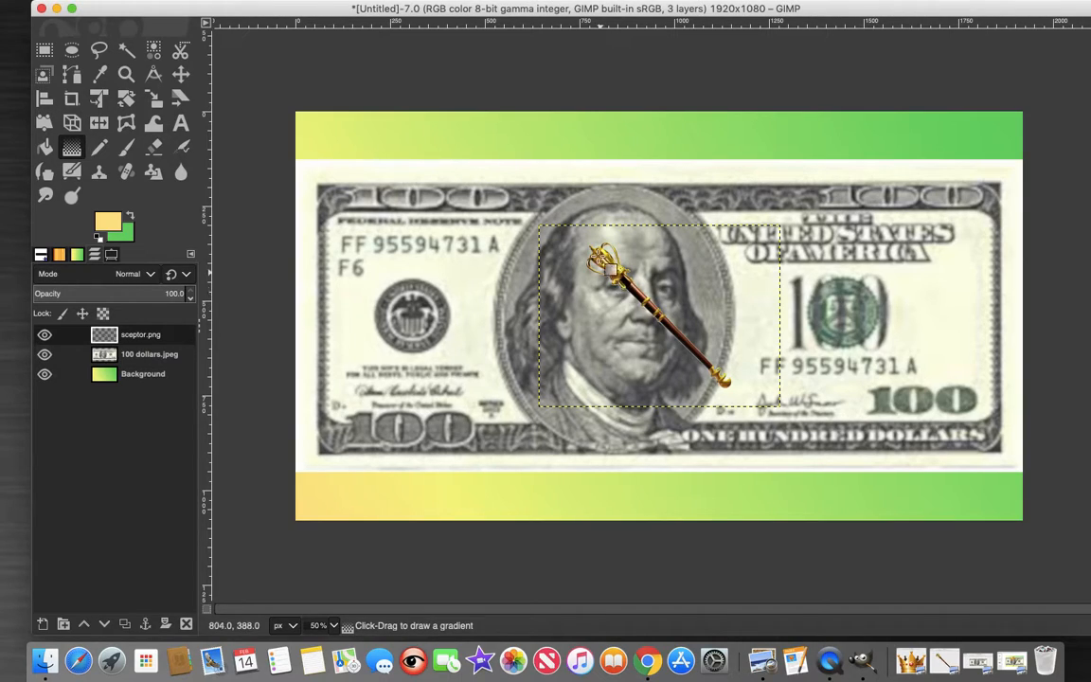
pyautogui.click(127, 101)
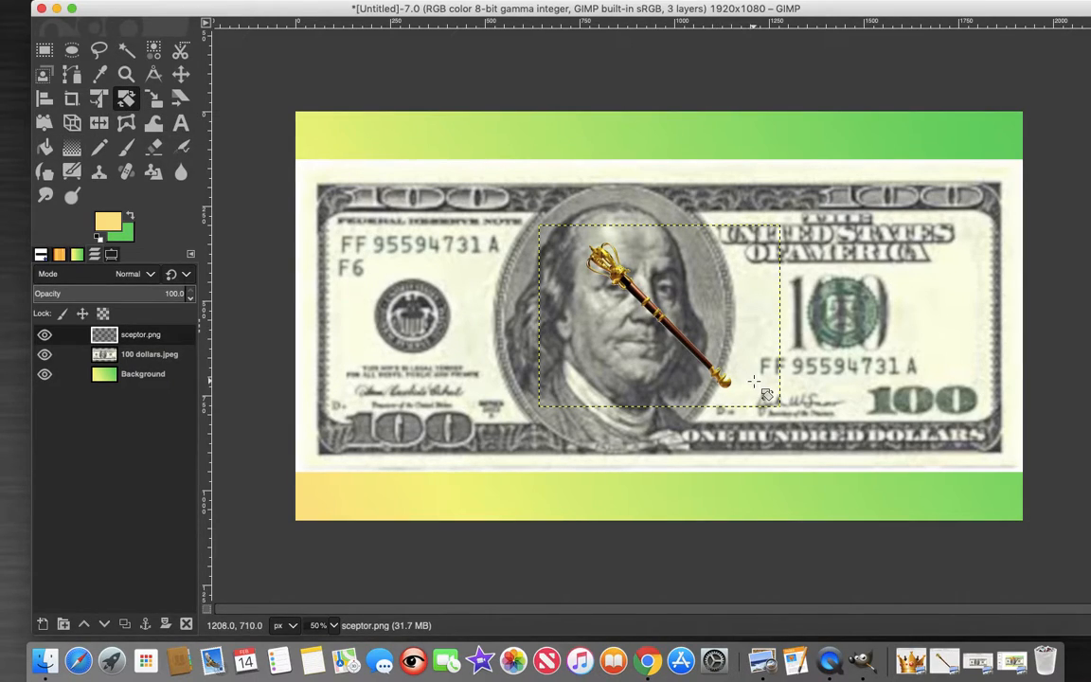
pyautogui.moveTo(753, 382); pyautogui.dragTo(589, 454)
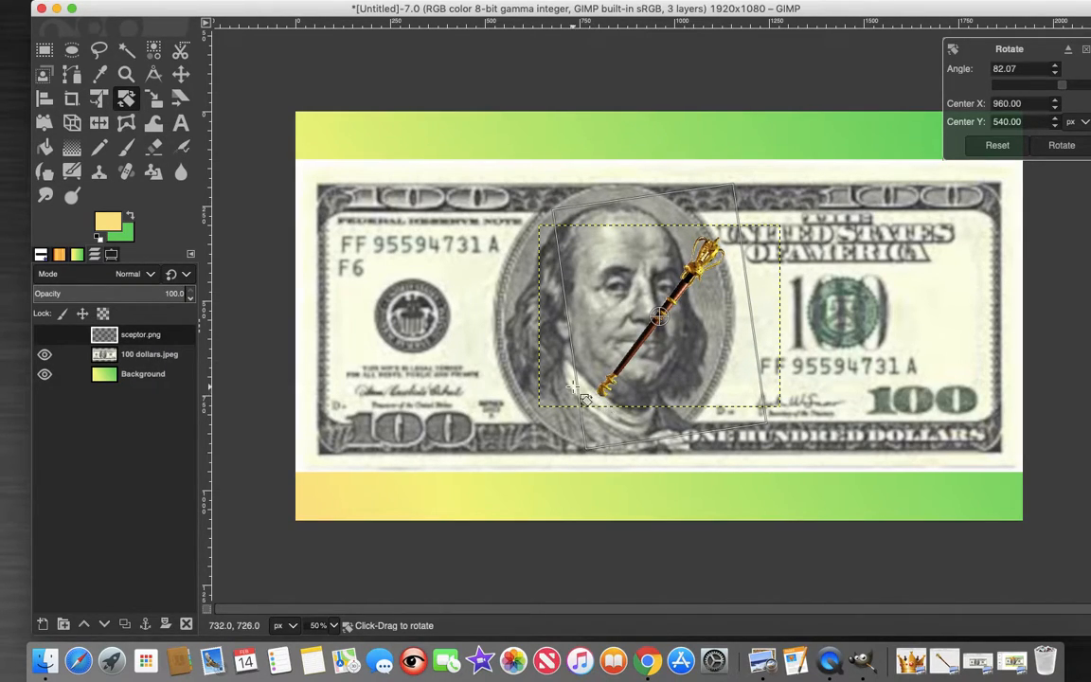
# Scale the scepter to about 818 × 954 px and move it over the portrait oval's lower-right edge.
pyautogui.click(155, 102)
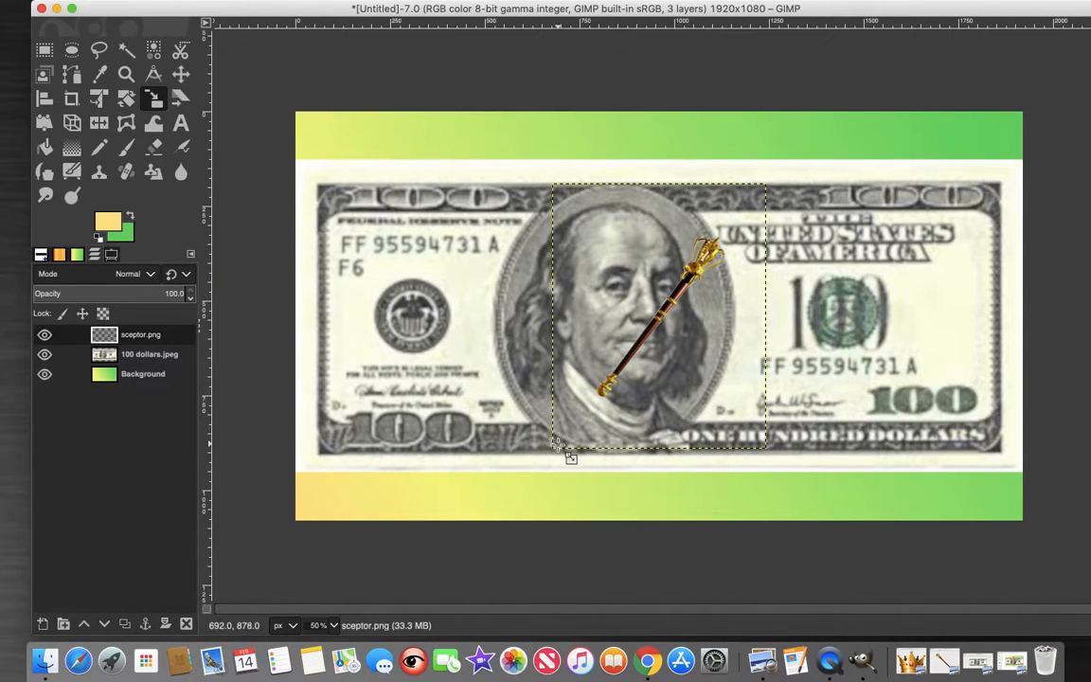
pyautogui.moveTo(557, 443); pyautogui.dragTo(460, 541)
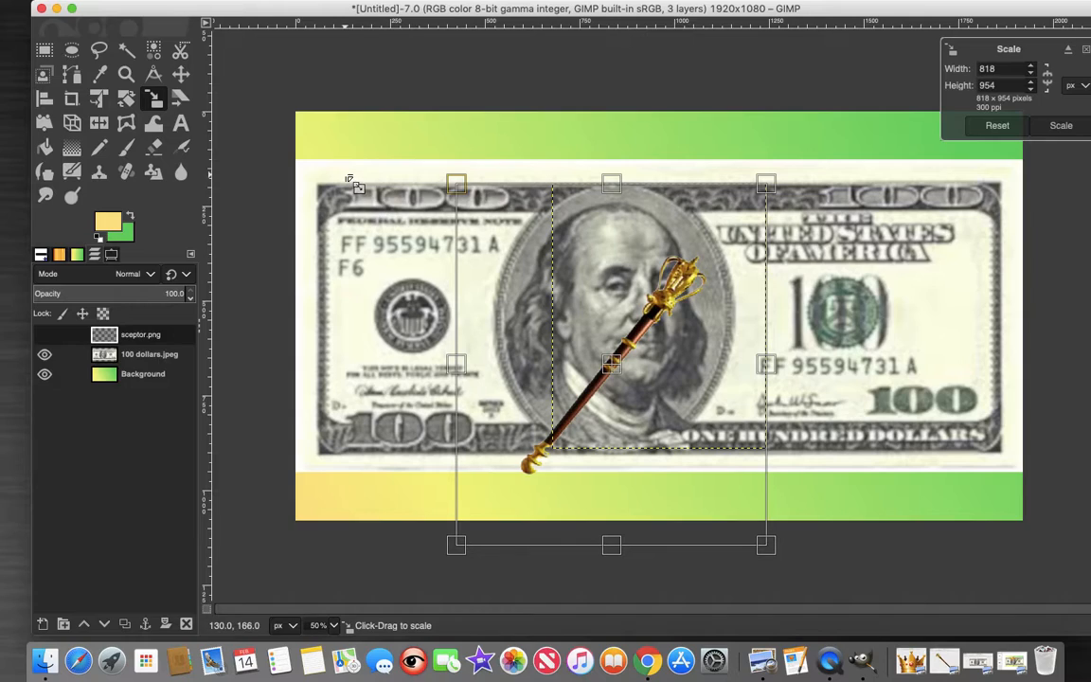
pyautogui.click(182, 76)
pyautogui.moveTo(604, 358); pyautogui.dragTo(675, 373)
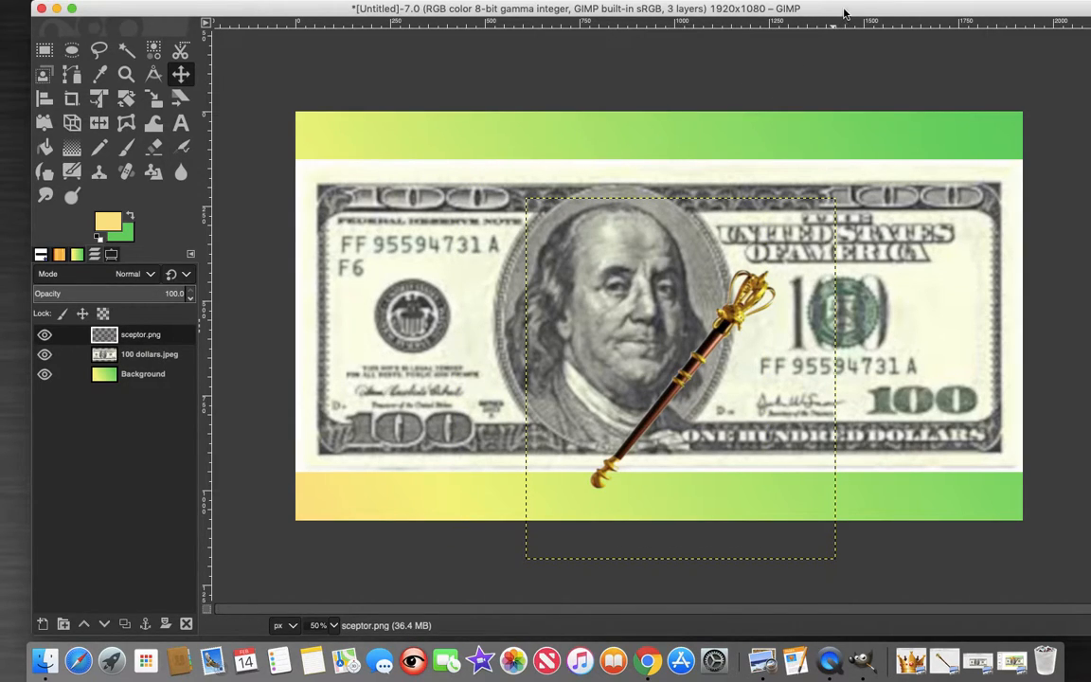
# Add Crown.png from the desktop to the image as a new layer above the scepter, moving the window aside to reach the file.
pyautogui.moveTo(846, 13); pyautogui.dragTo(521, 13)
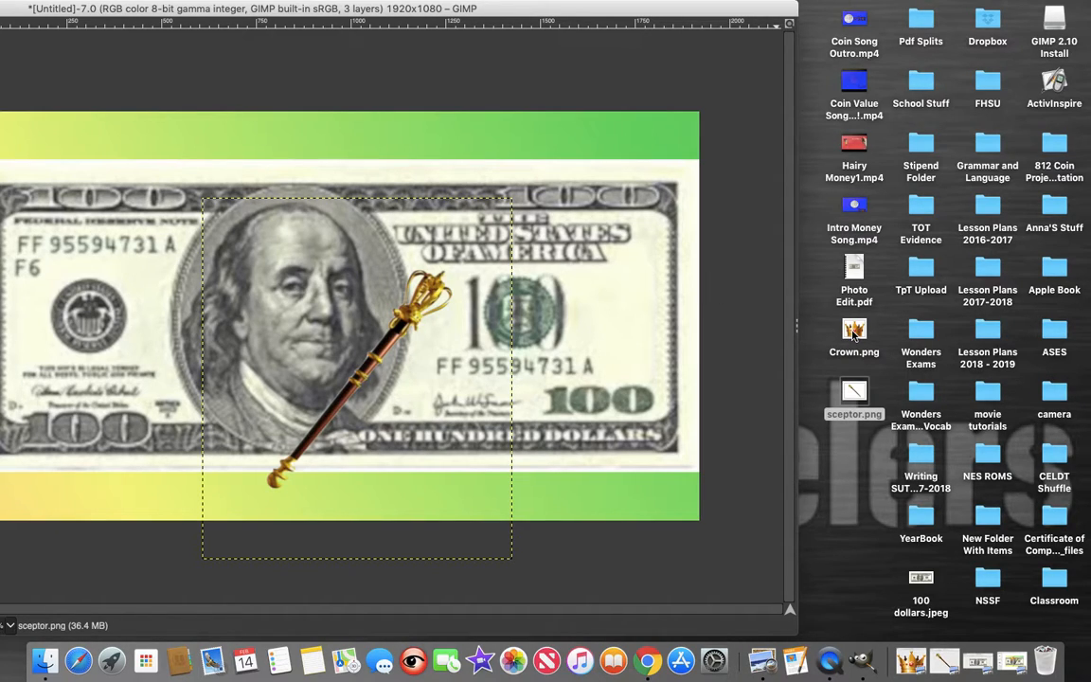
pyautogui.moveTo(853, 331); pyautogui.dragTo(240, 246)
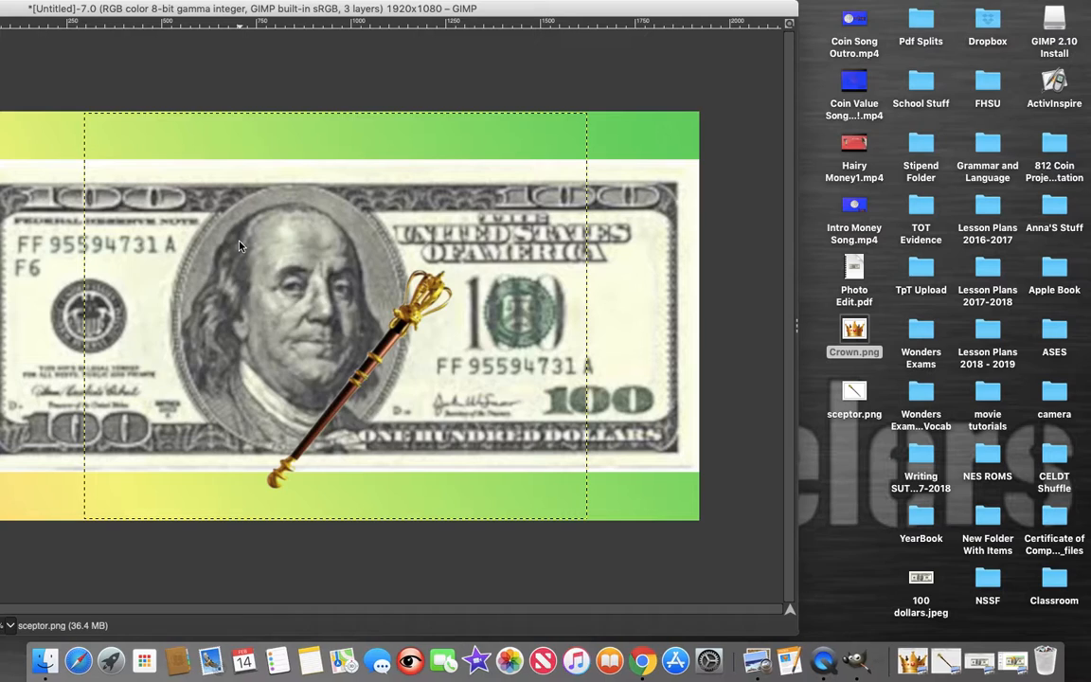
pyautogui.moveTo(533, 11); pyautogui.dragTo(883, 4)
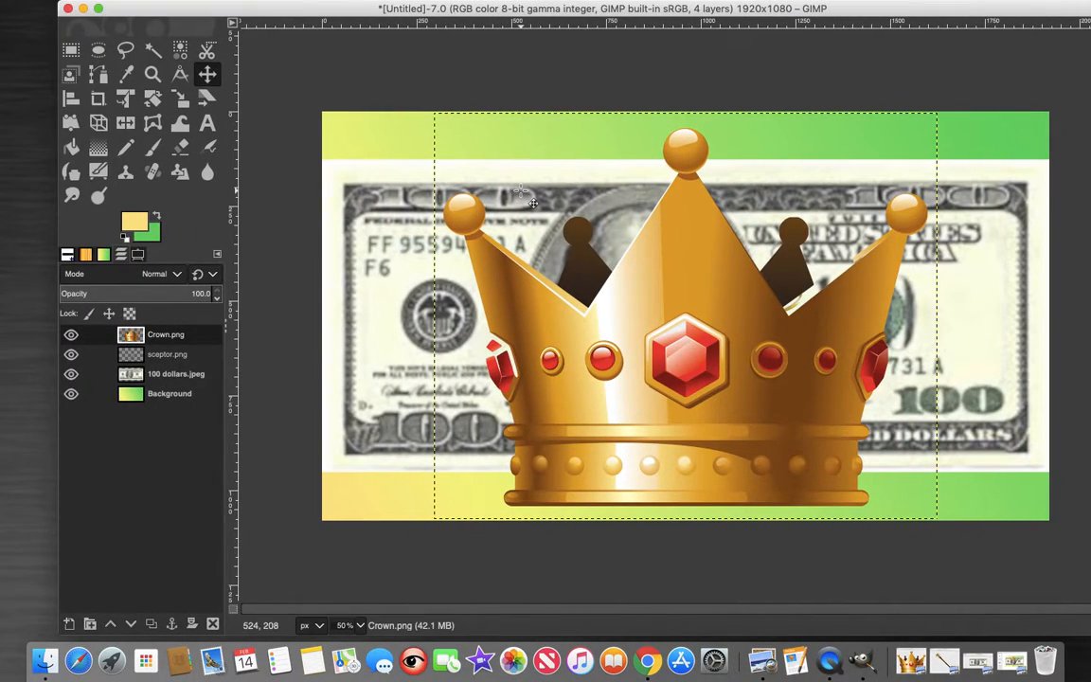
# Scale the crown down to about 565 × 293 px and move it onto the head of the bill's portrait.
pyautogui.click(181, 101)
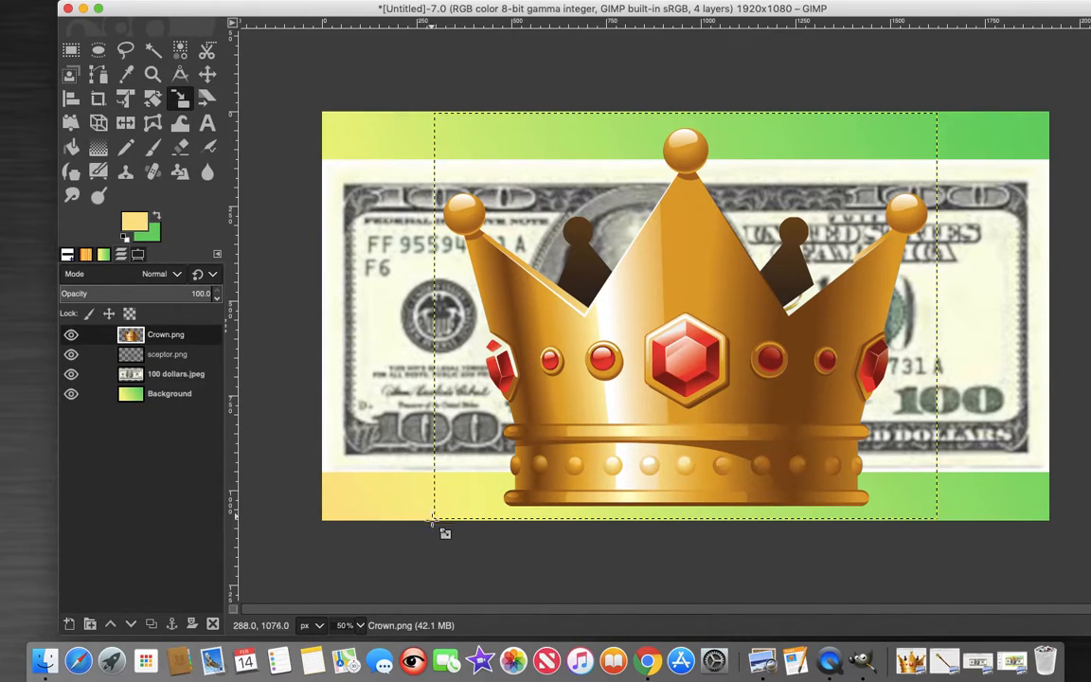
pyautogui.moveTo(431, 519); pyautogui.dragTo(724, 224)
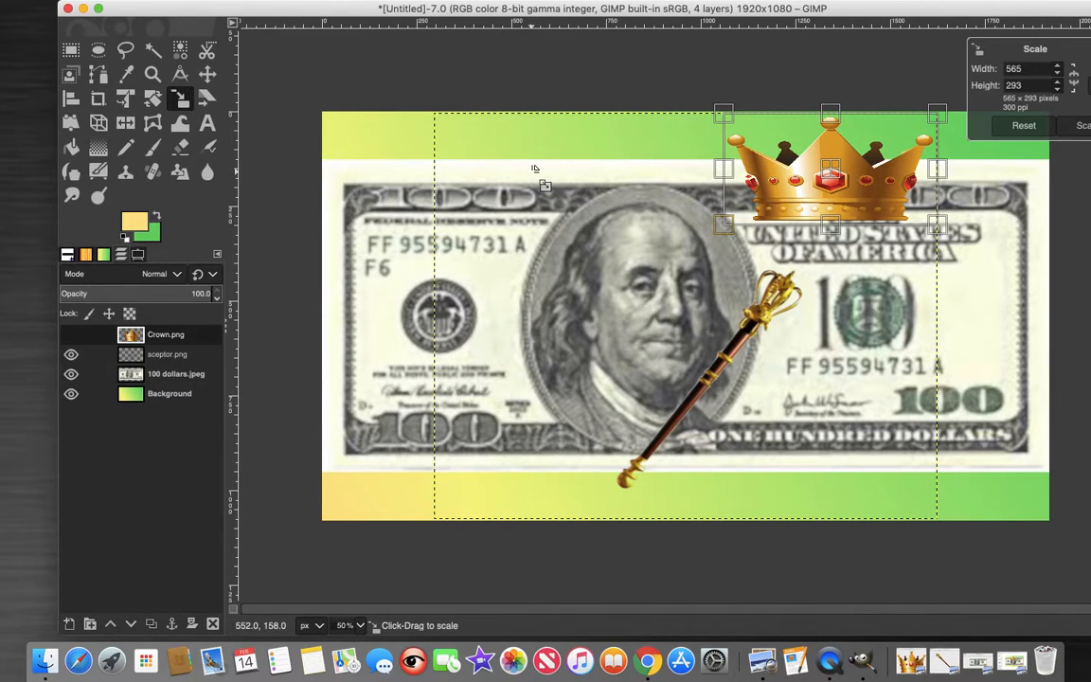
pyautogui.click(207, 75)
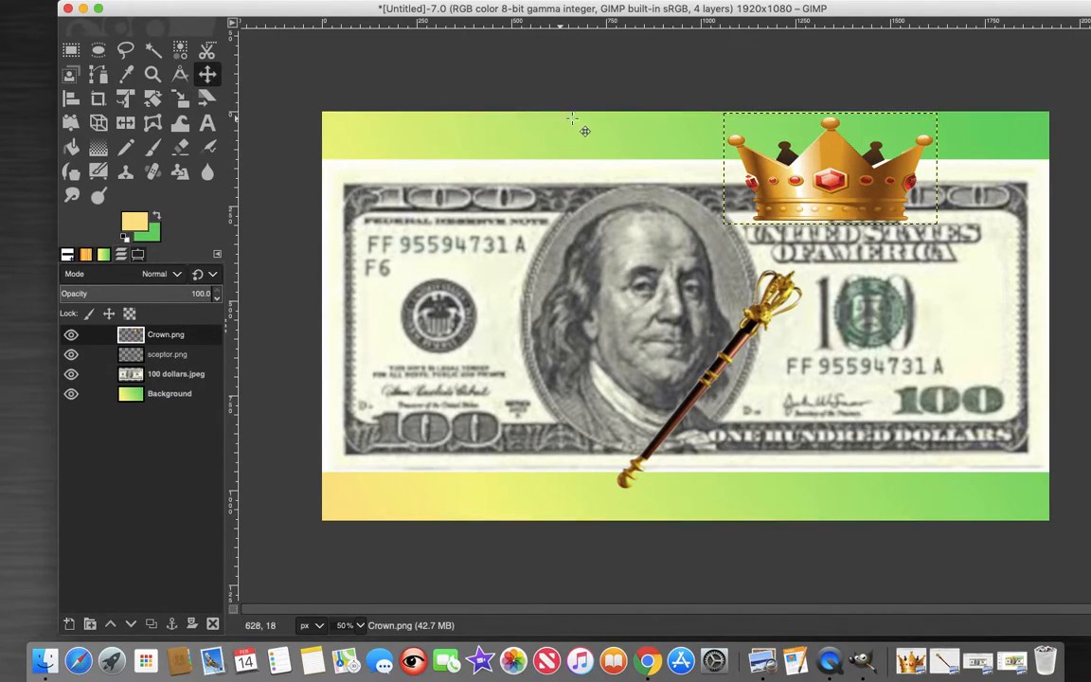
pyautogui.moveTo(826, 187); pyautogui.dragTo(633, 215)
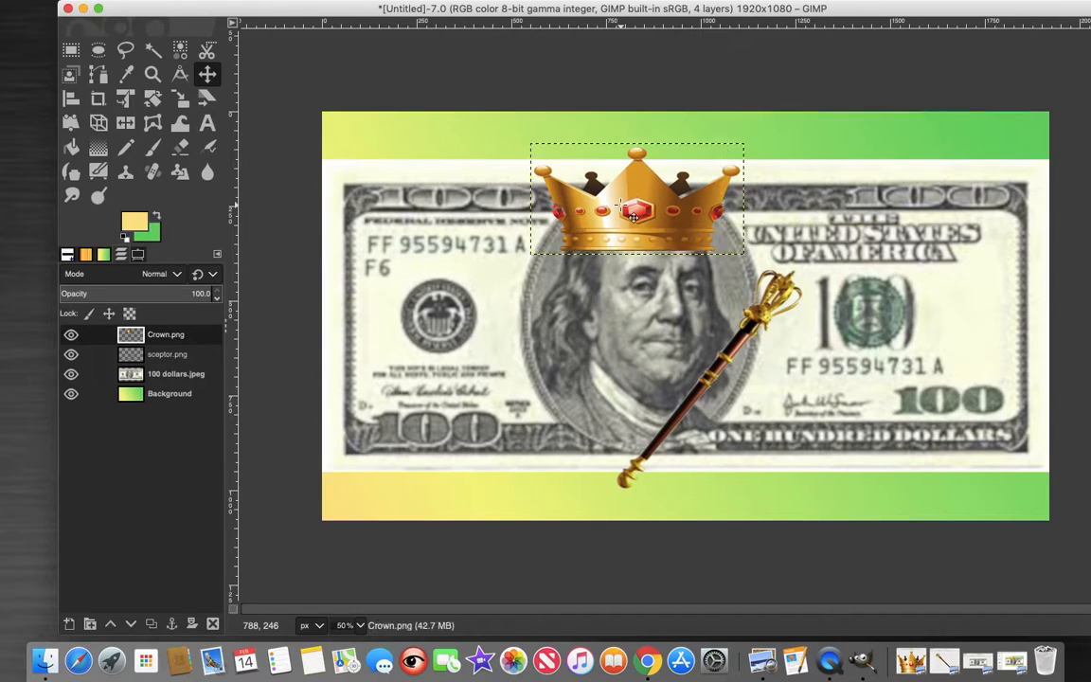
# Rotate the crown by about -12.8° and shift it slightly left so it sits tilted on the portrait's head.
pyautogui.click(155, 103)
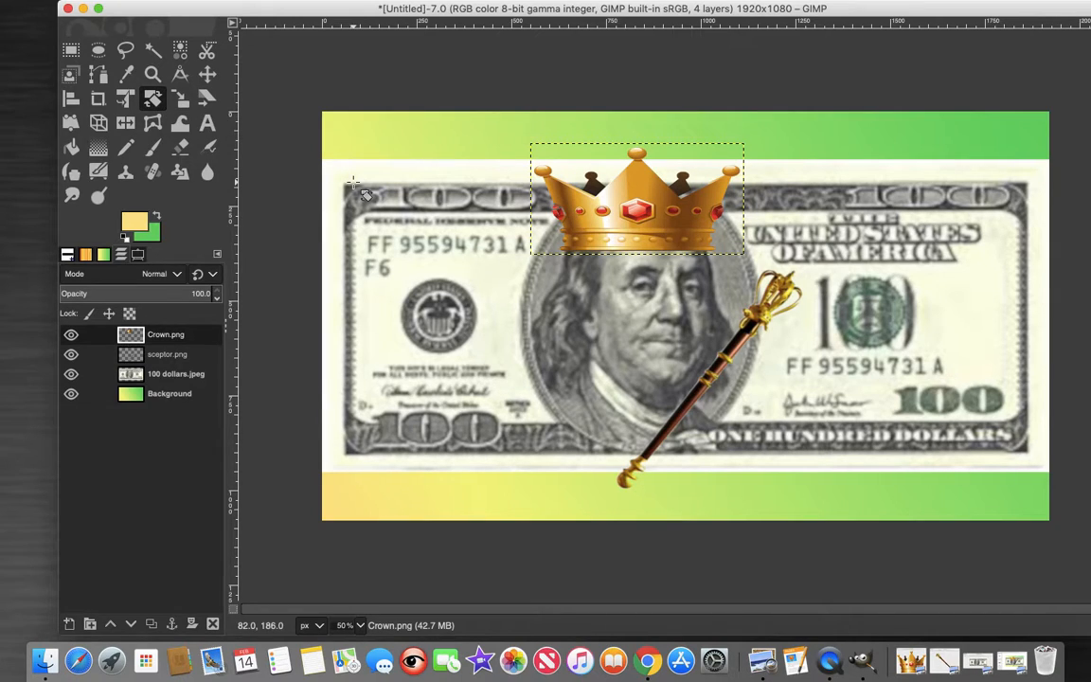
pyautogui.moveTo(554, 206); pyautogui.dragTo(558, 241)
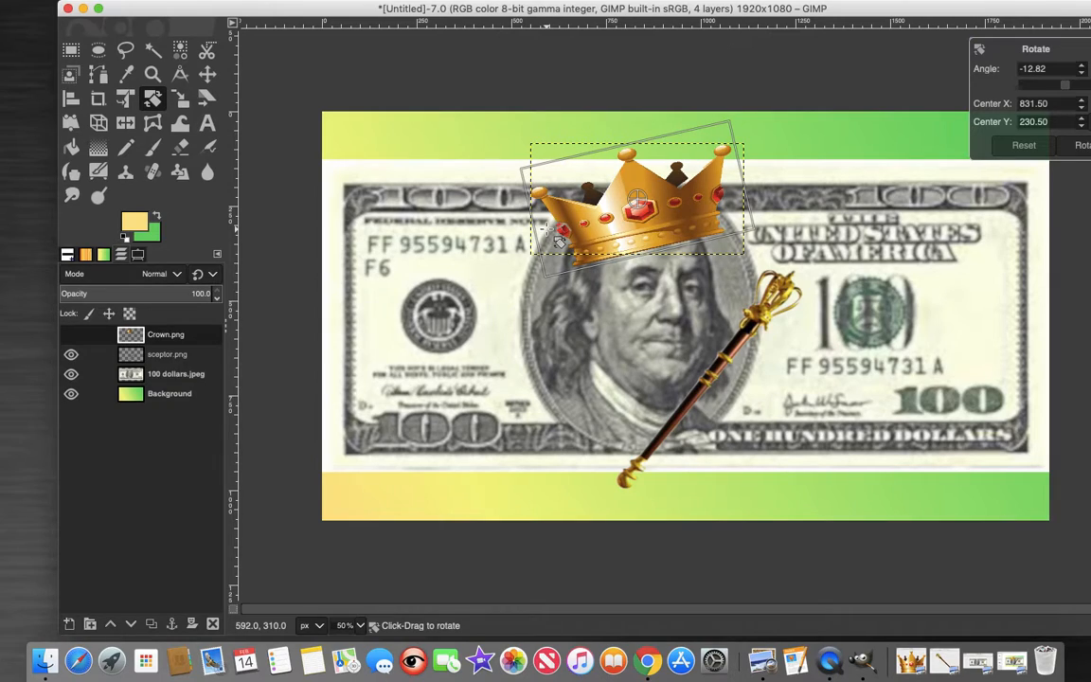
pyautogui.click(208, 76)
pyautogui.moveTo(634, 193); pyautogui.dragTo(610, 196)
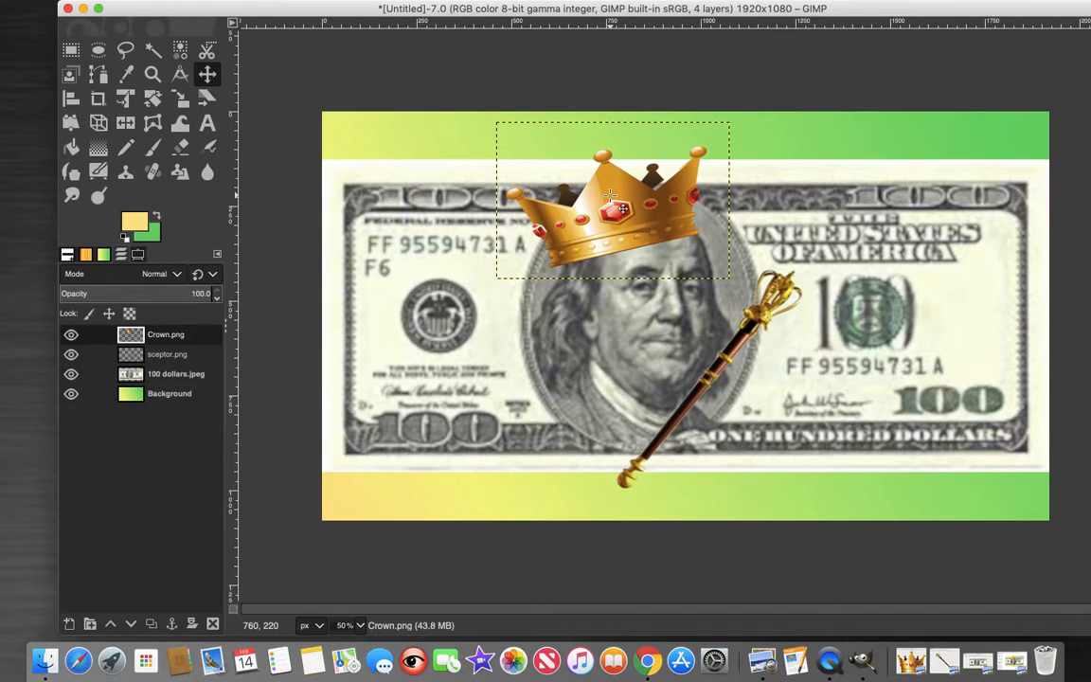
# Examine how the layers stack above the Background by hiding the crown, scepter and bill layers and showing them again.
pyautogui.click(156, 397)
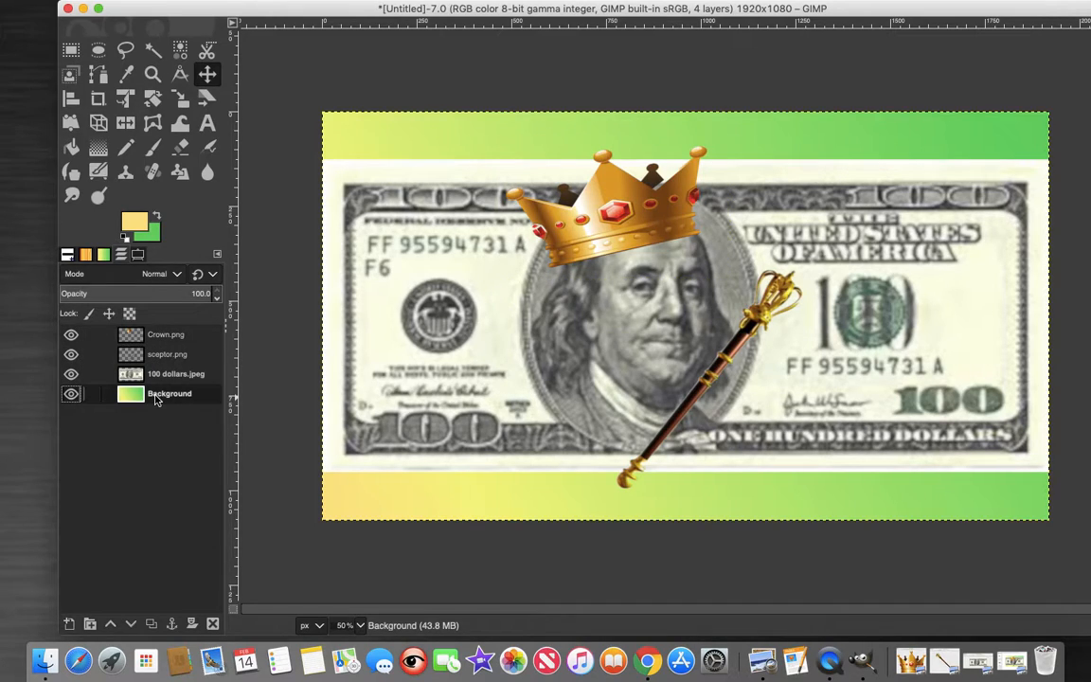
pyautogui.click(71, 335)
pyautogui.click(71, 354)
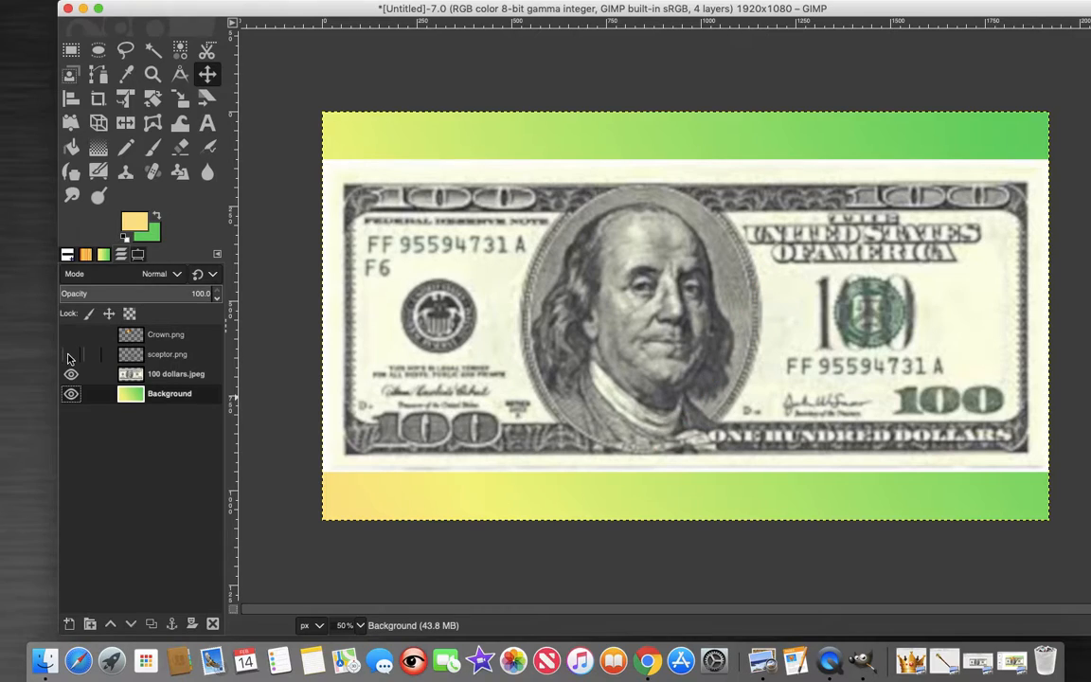
pyautogui.click(71, 374)
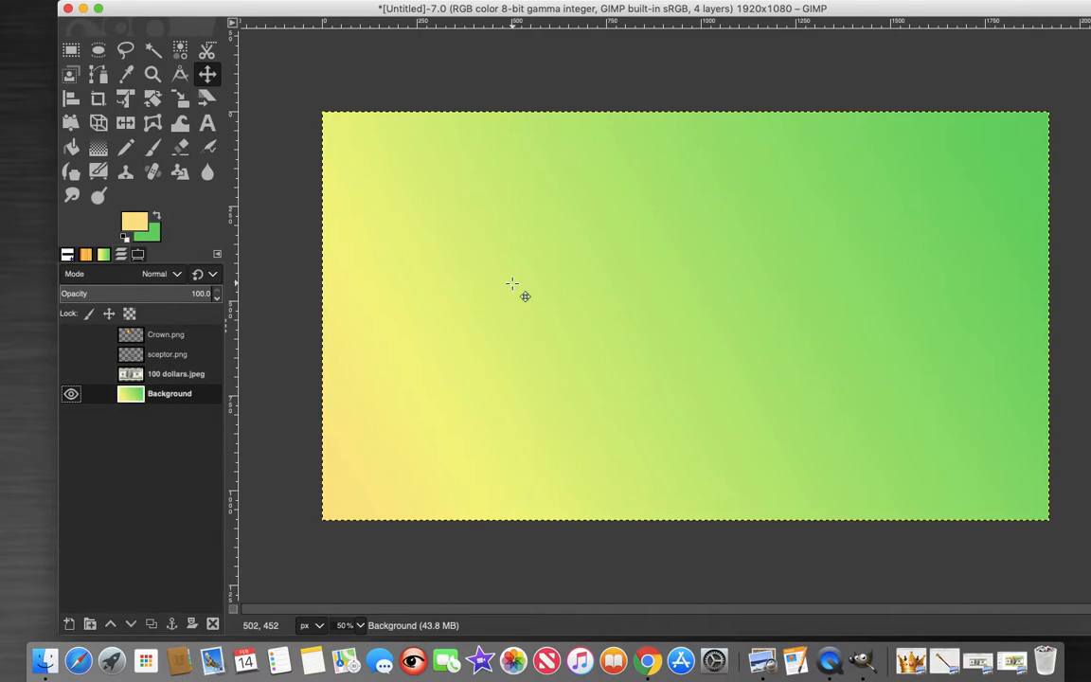
pyautogui.click(71, 375)
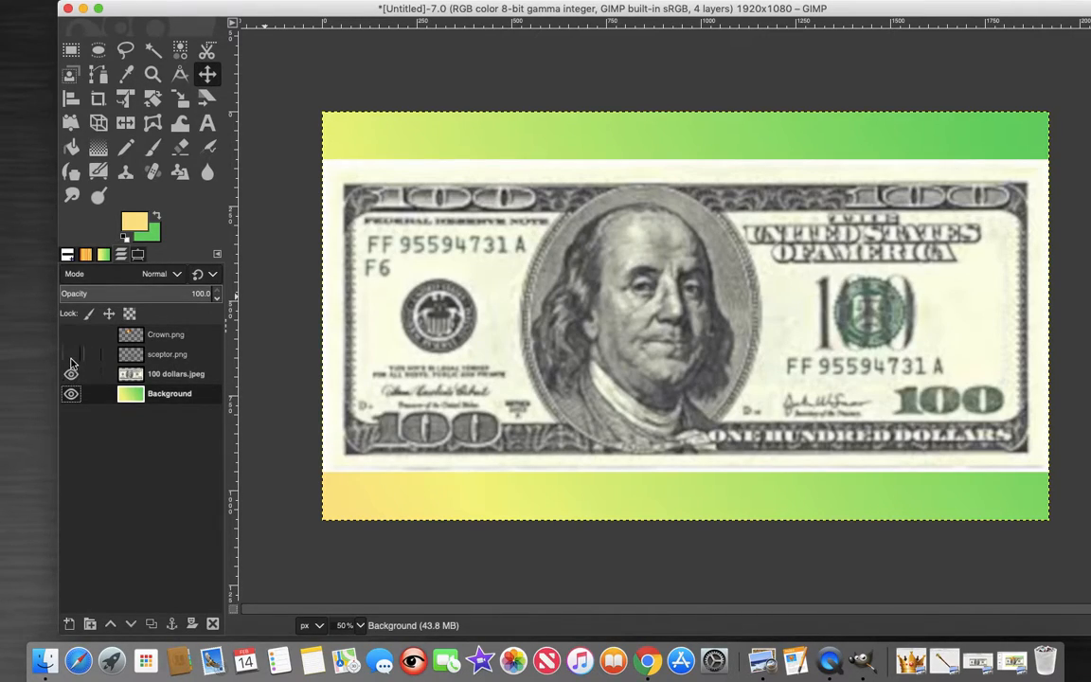
pyautogui.click(72, 356)
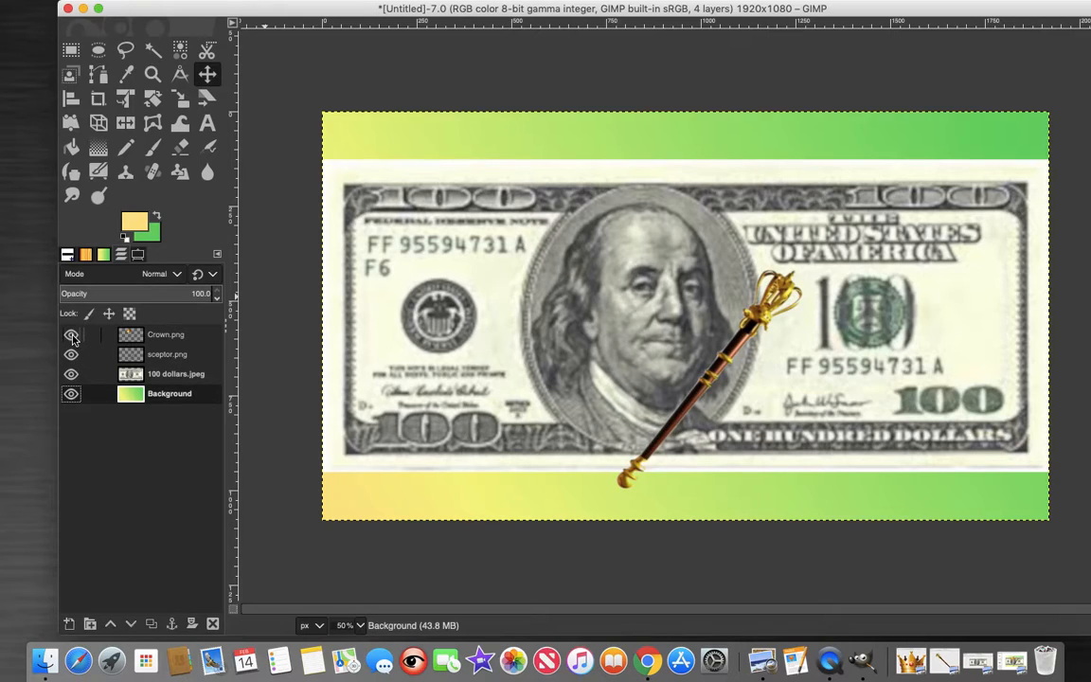
pyautogui.click(71, 335)
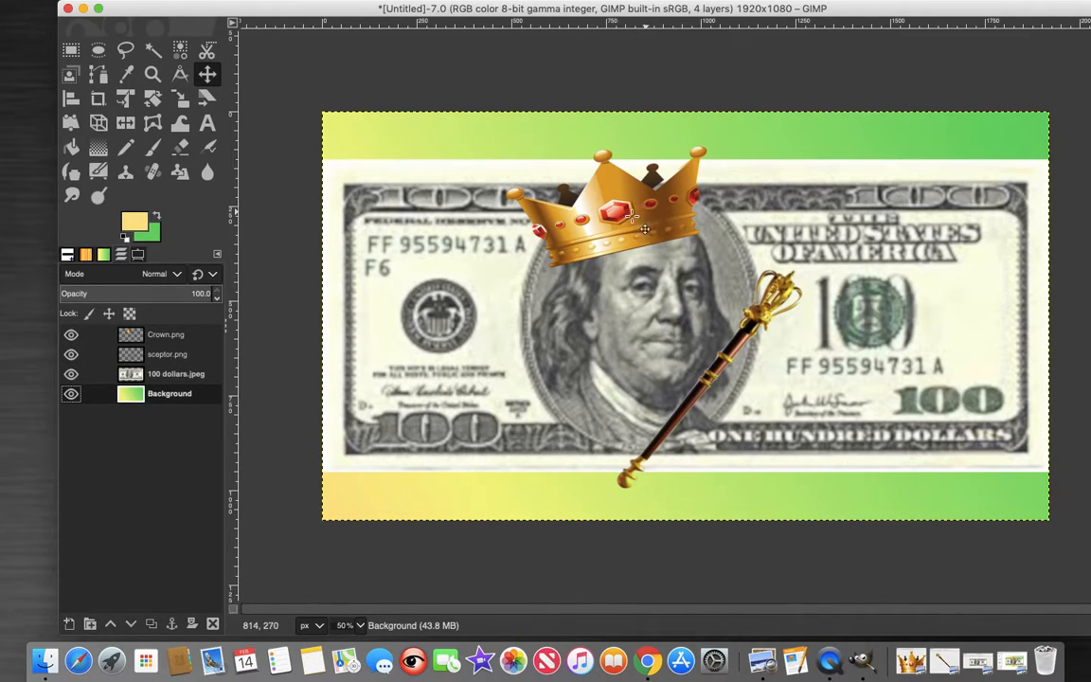
pyautogui.click(71, 335)
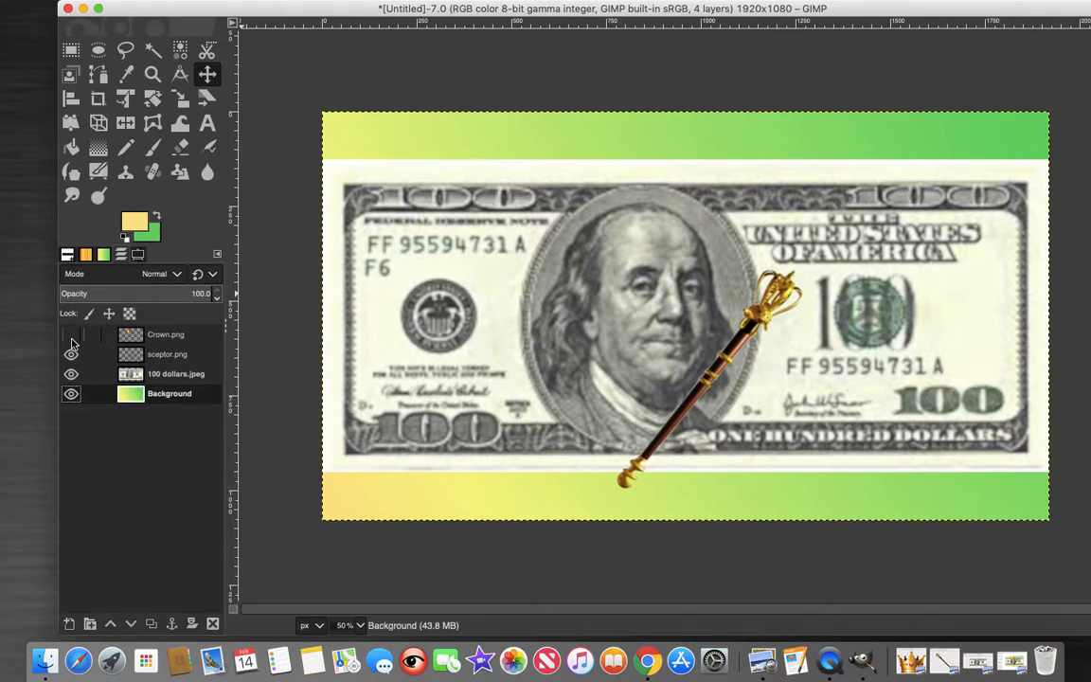
pyautogui.click(71, 336)
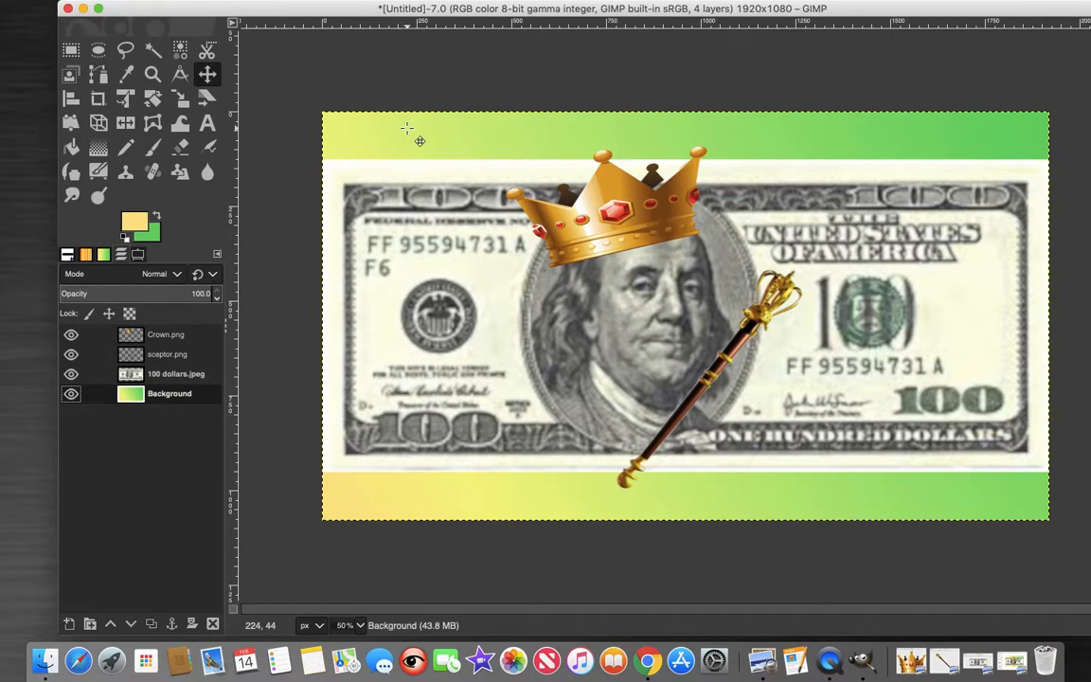
# Create a text box in the canvas's upper-left area, directly above the Background layer, containing "MIT *12".
pyautogui.moveTo(385, 5)
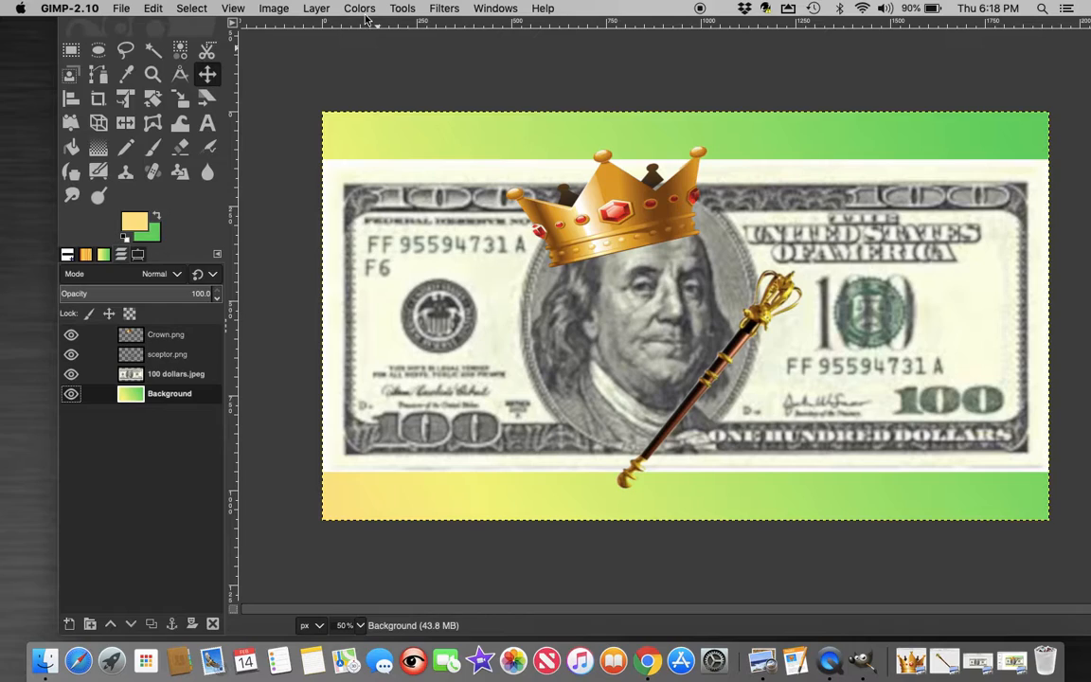
pyautogui.click(208, 125)
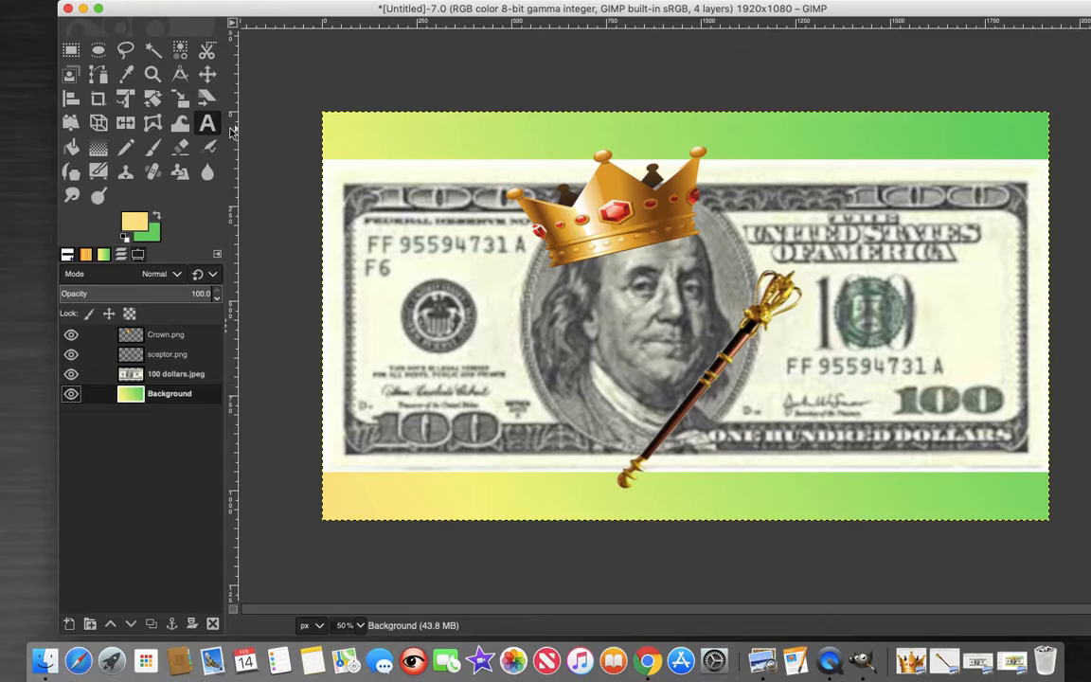
pyautogui.click(333, 125)
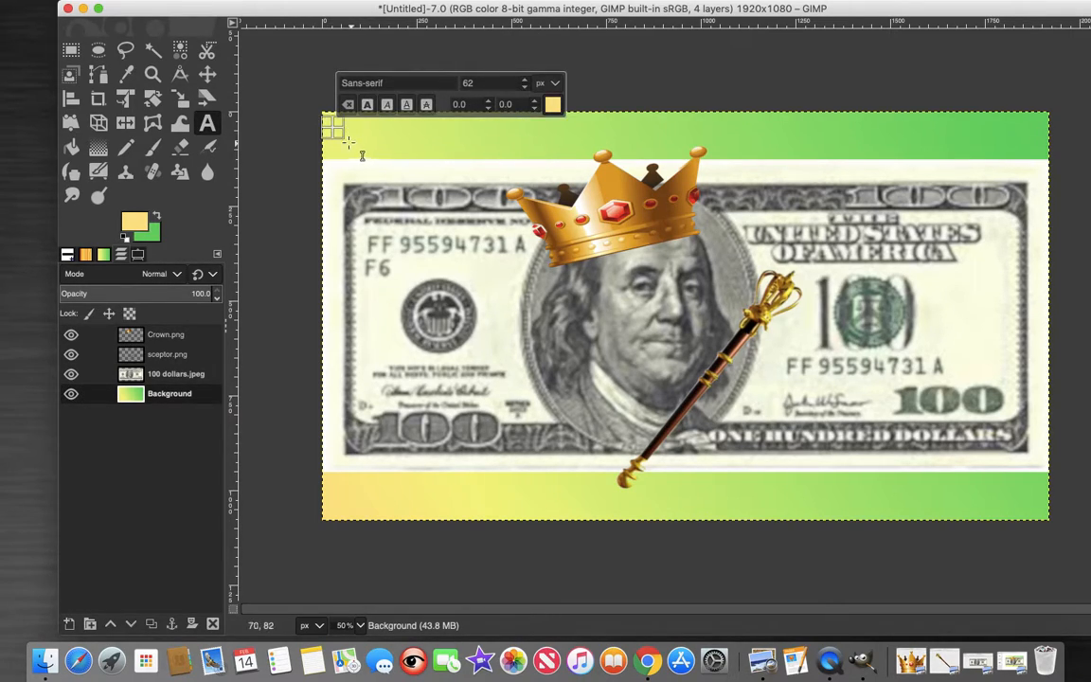
pyautogui.moveTo(346, 140); pyautogui.dragTo(532, 178)
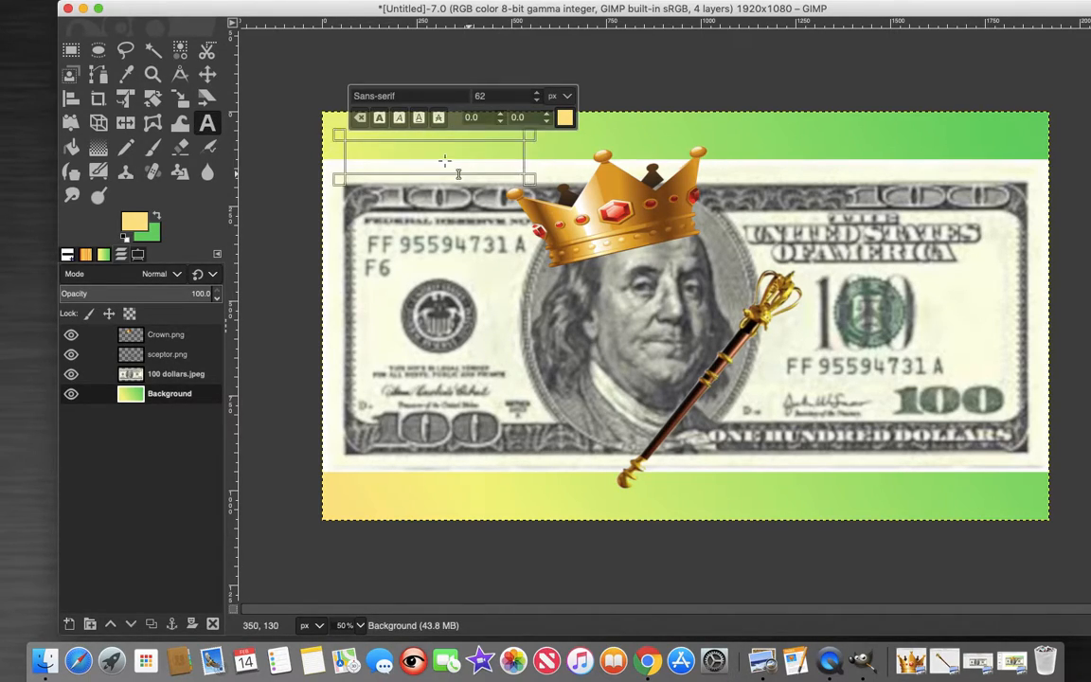
pyautogui.click(419, 95)
pyautogui.write('M')
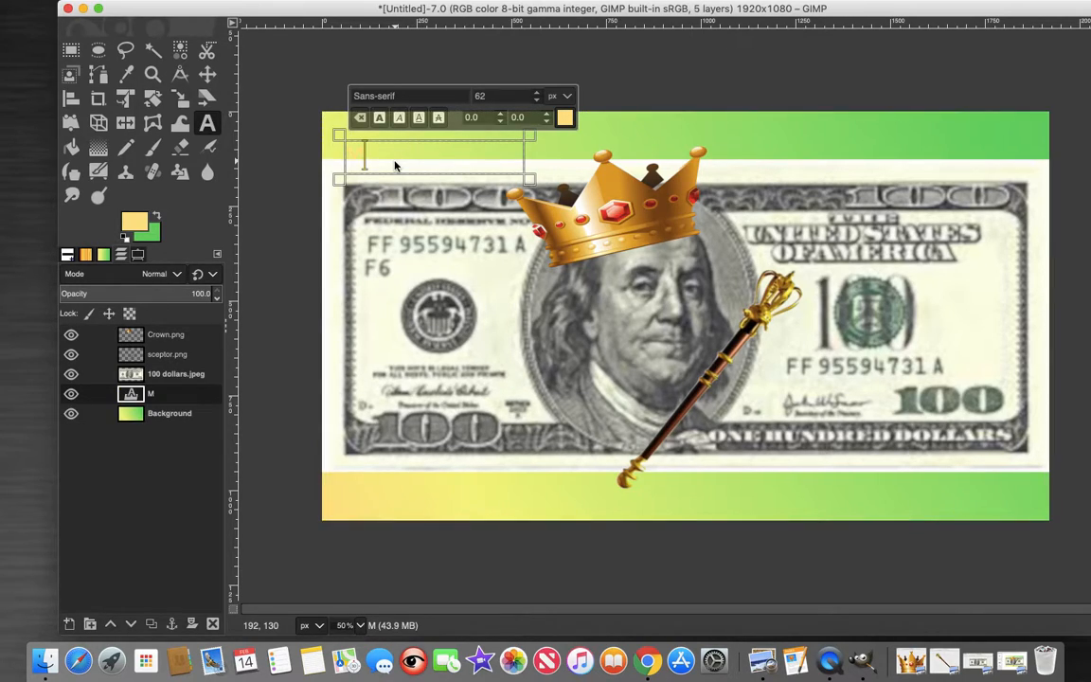
pyautogui.write("IT '12")
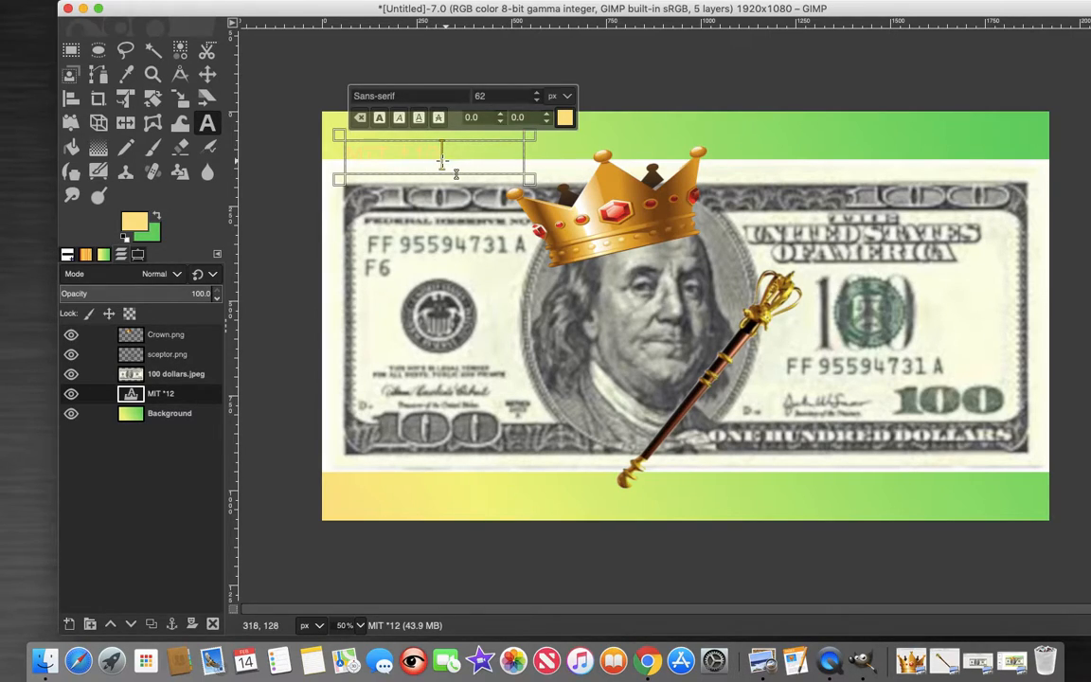
# Change the color of the whole "MIT *12" text to white (ffffff) and finish editing it.
pyautogui.moveTo(441, 160); pyautogui.dragTo(346, 159)
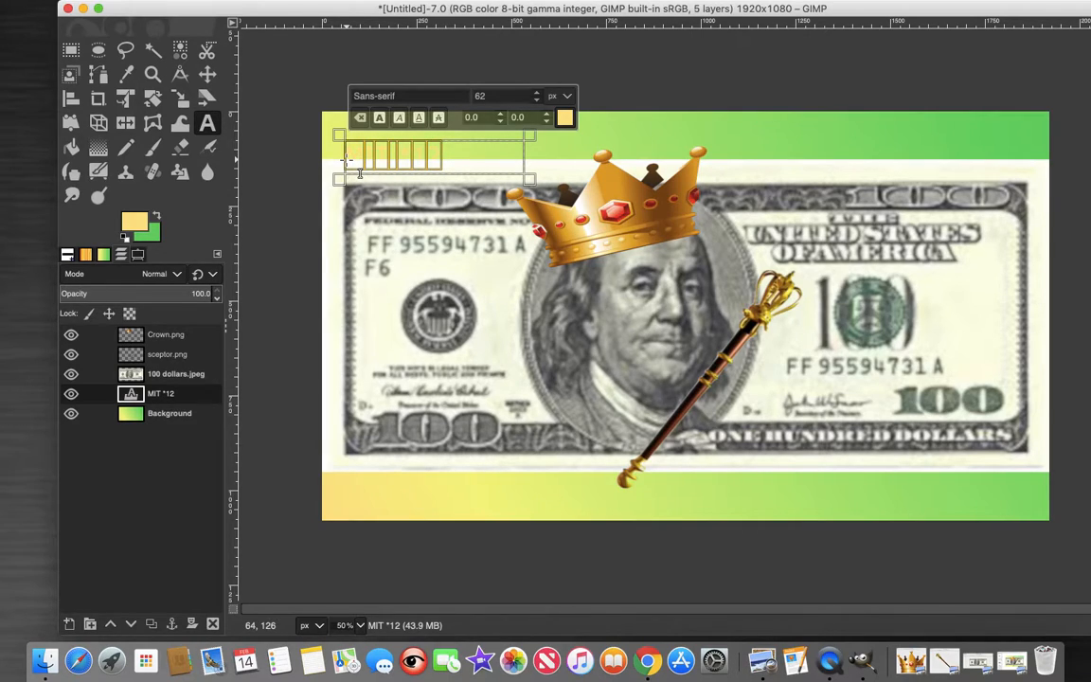
pyautogui.click(564, 116)
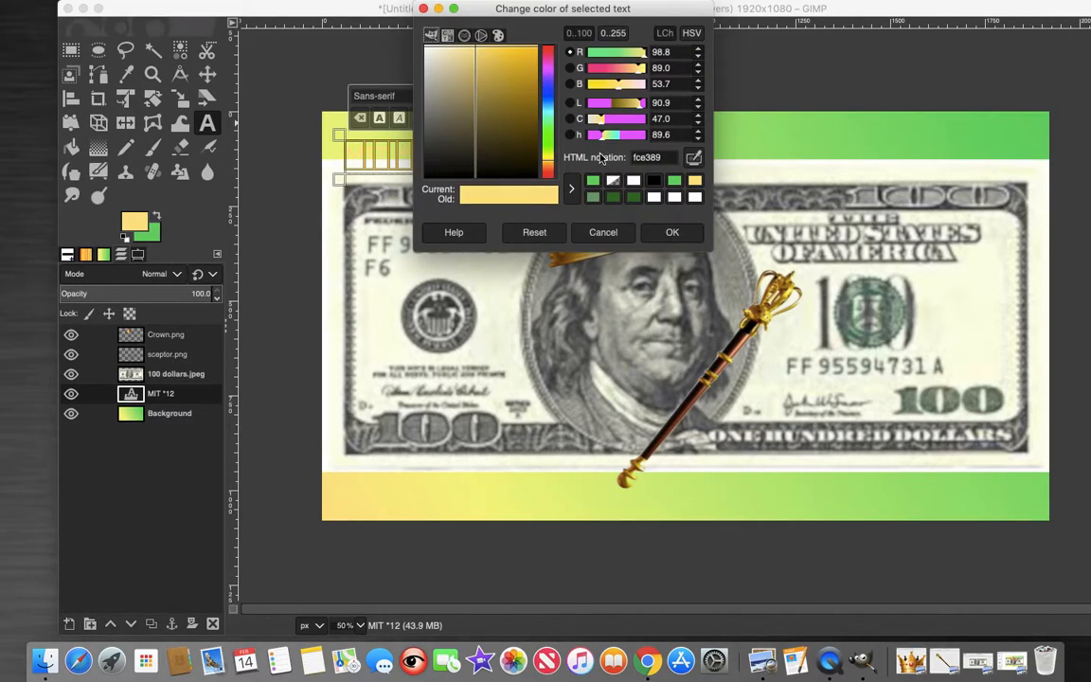
pyautogui.click(654, 196)
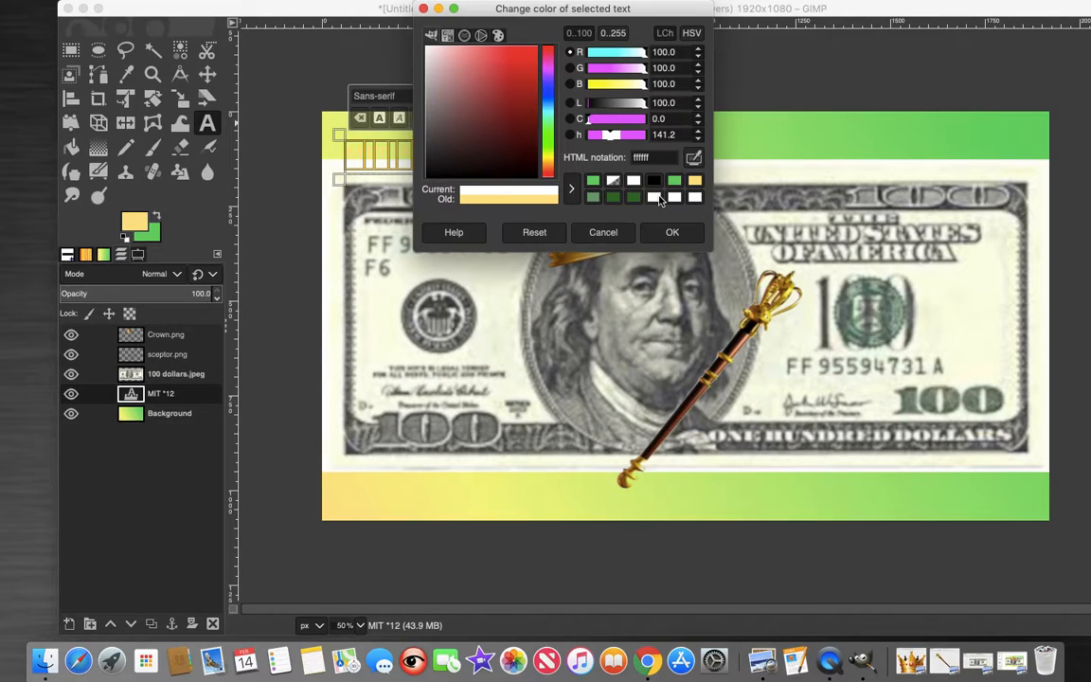
pyautogui.click(671, 232)
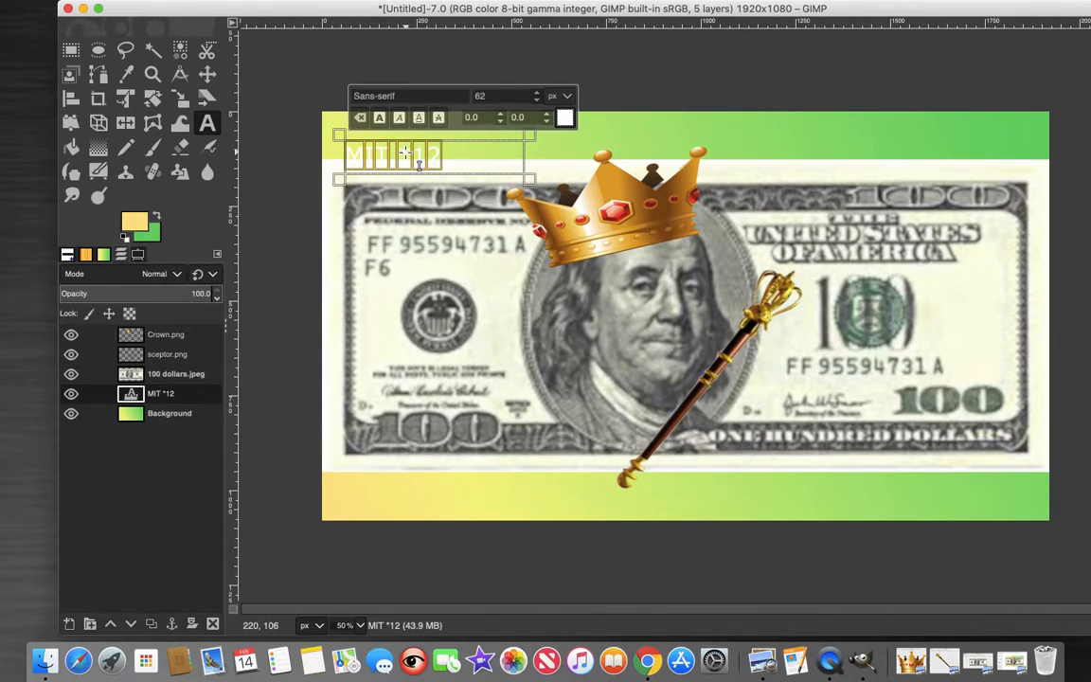
pyautogui.click(206, 76)
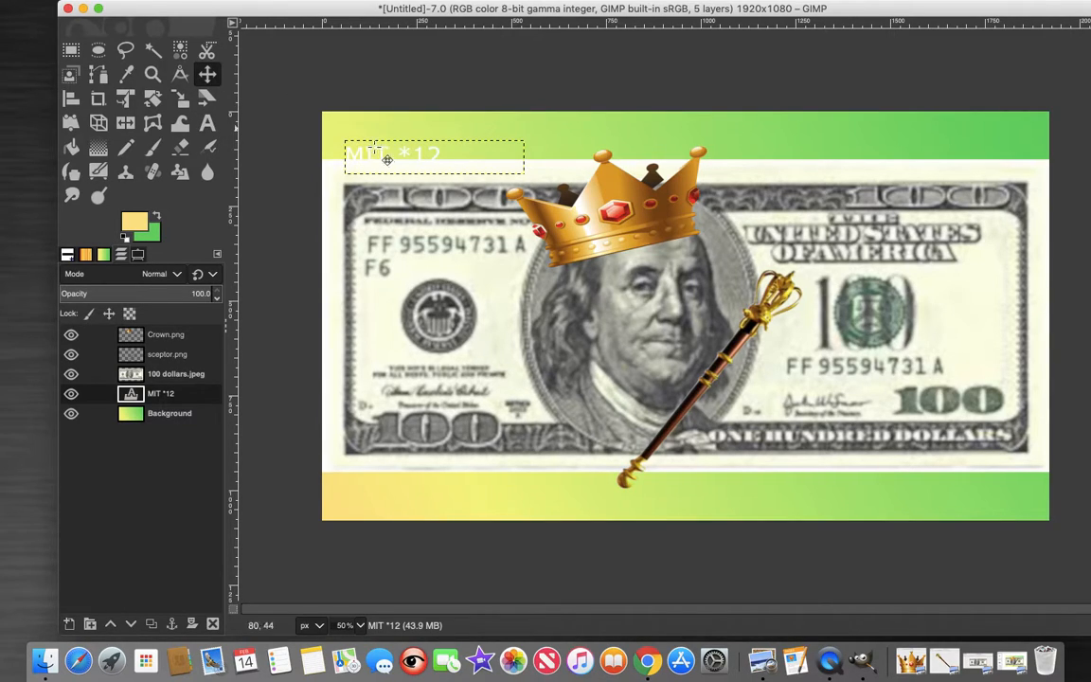
# Move the "MIT *12" text into the canvas's upper-left corner, within the gradient strip above the bill.
pyautogui.moveTo(365, 140); pyautogui.dragTo(365, 132)
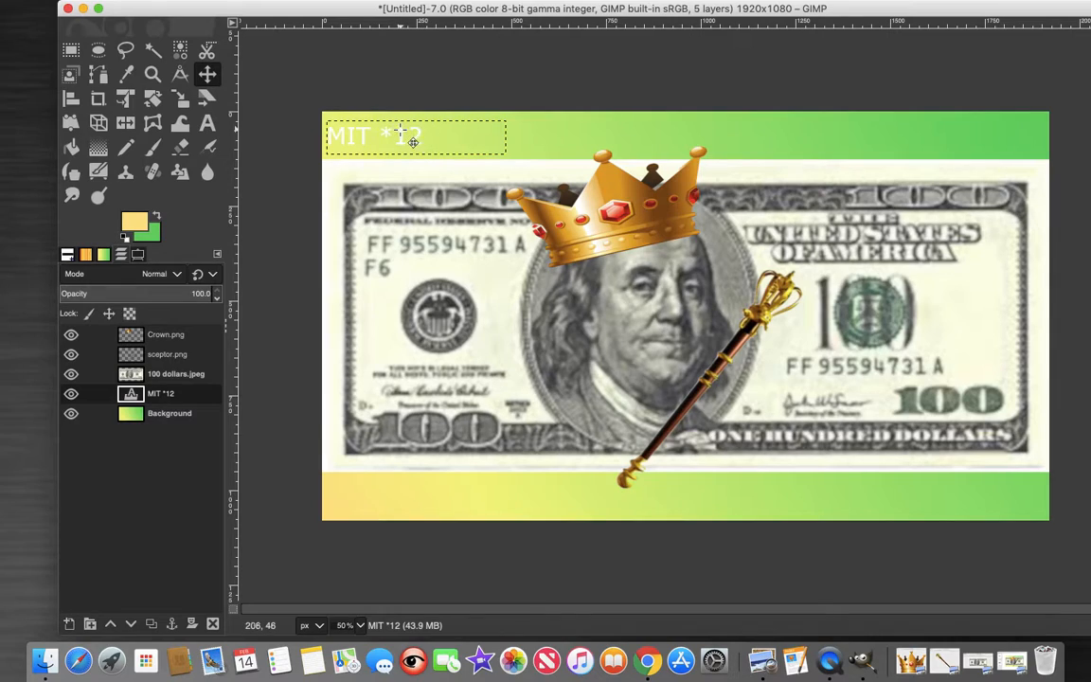
pyautogui.click(379, 135)
pyautogui.click(379, 134)
pyautogui.moveTo(426, 139); pyautogui.dragTo(423, 137)
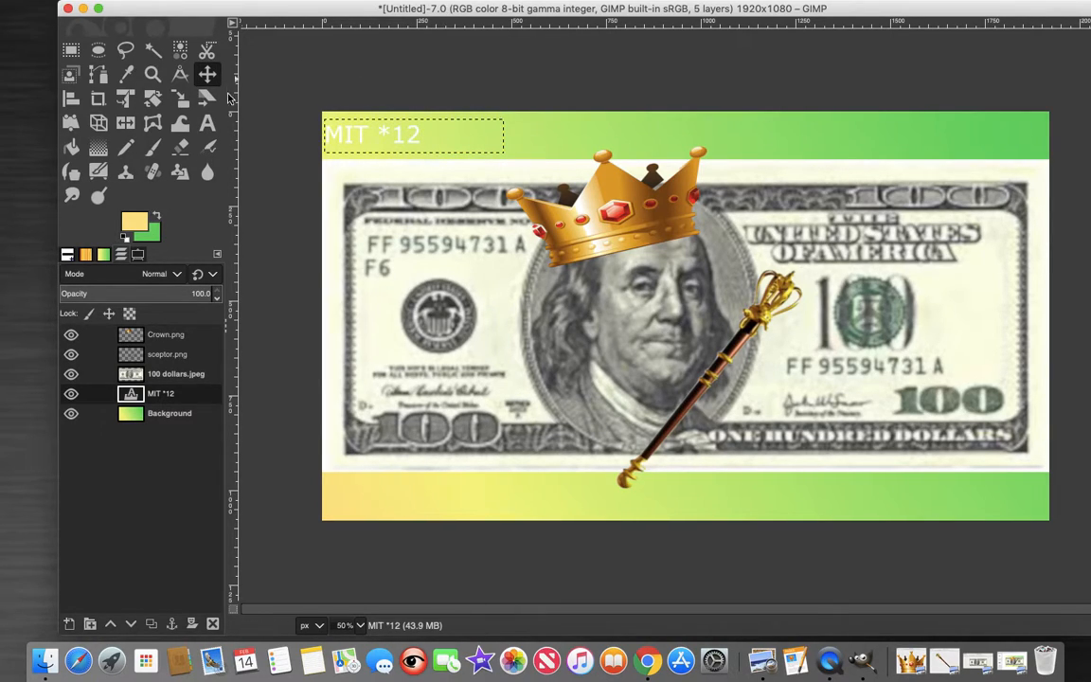
# Correct the corner text so it reads "MIT 812".
pyautogui.click(208, 123)
pyautogui.click(390, 154)
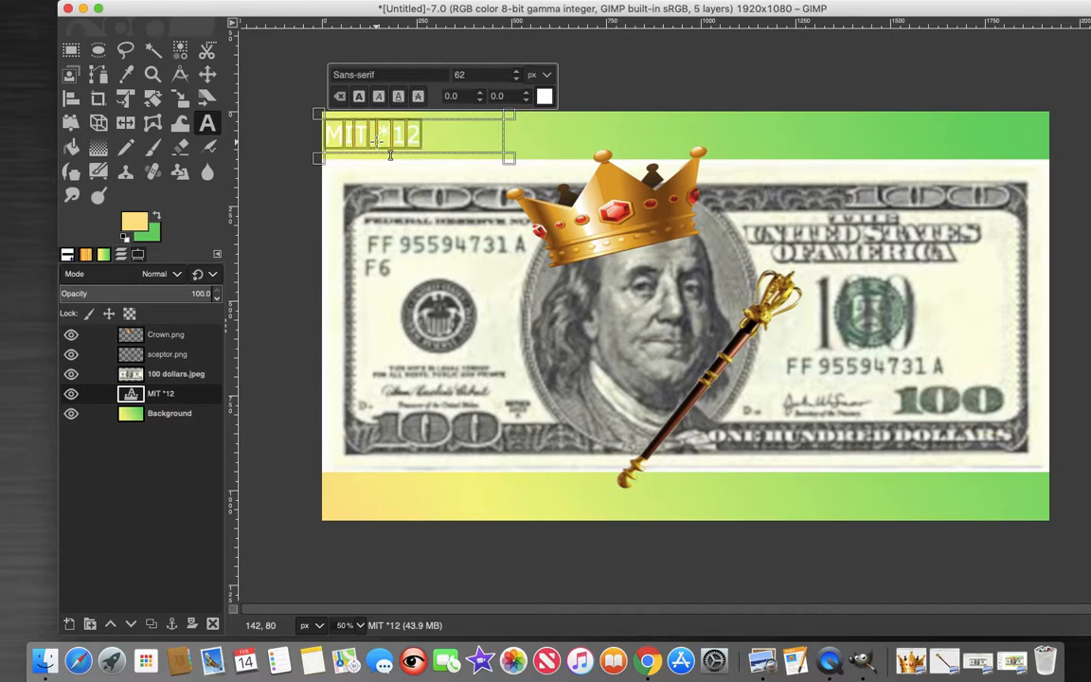
pyautogui.doubleClick(385, 130)
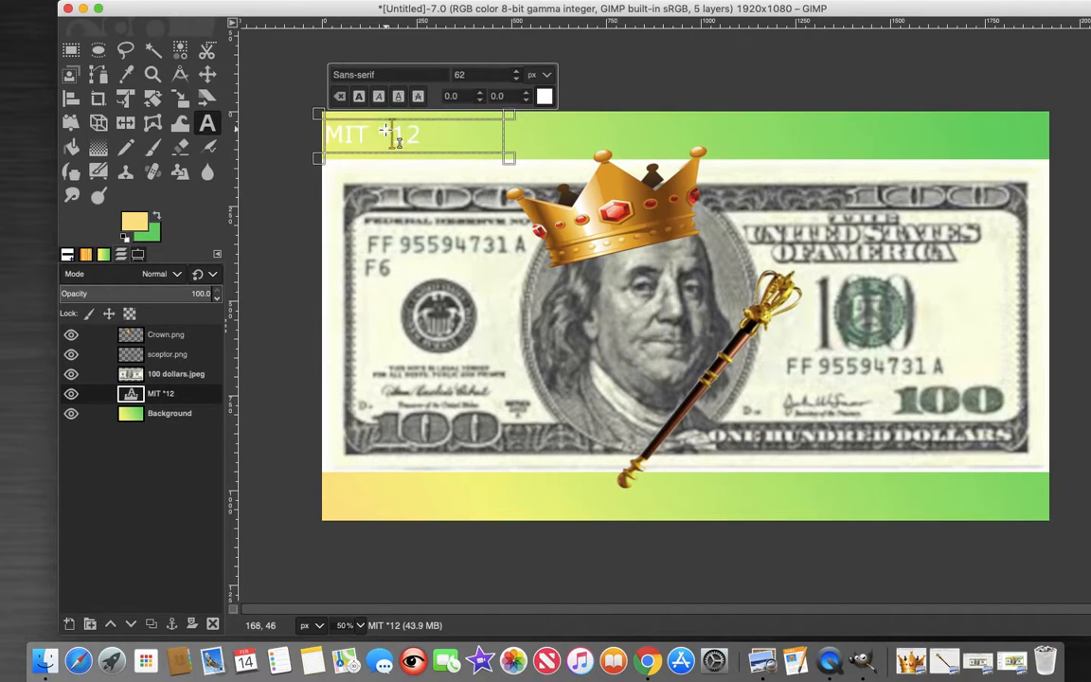
pyautogui.tripleClick(386, 130)
pyautogui.click(385, 129)
pyautogui.doubleClick(407, 134)
pyautogui.press('BackSpace')
pyautogui.press('BackSpace')
pyautogui.write('812')
# Apply a Drop Shadow to the "MIT 812" text with shadow color 1d1a1a, X and Y offsets 20, blur radius 10 and opacity 0.5.
pyautogui.moveTo(453, 124); pyautogui.dragTo(344, 153)
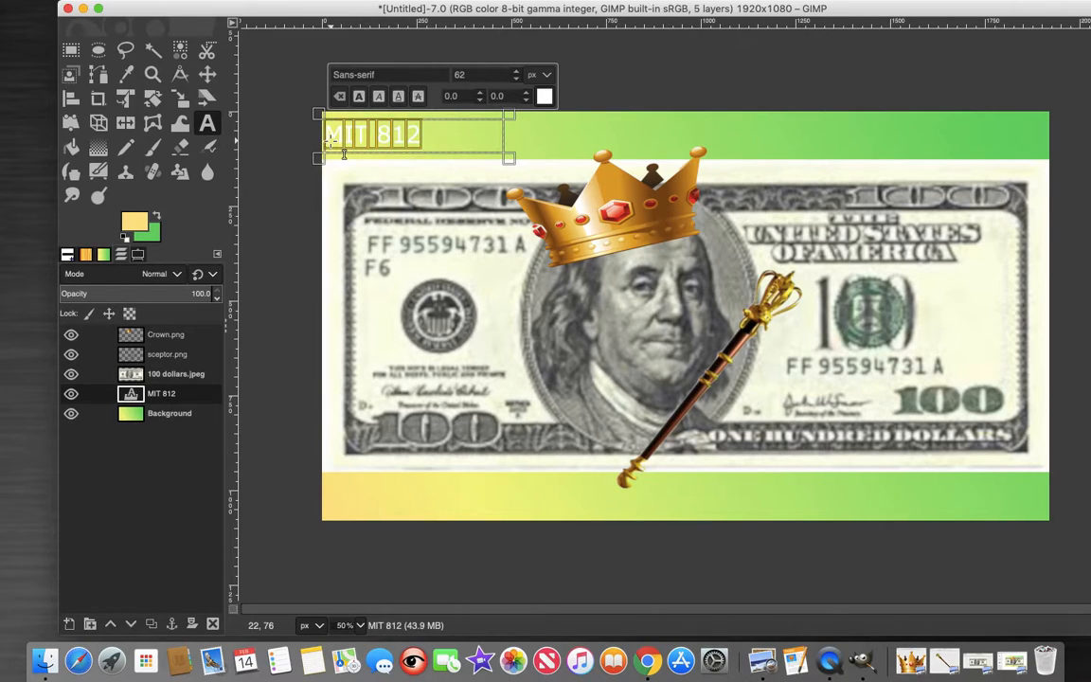
pyautogui.moveTo(334, 5)
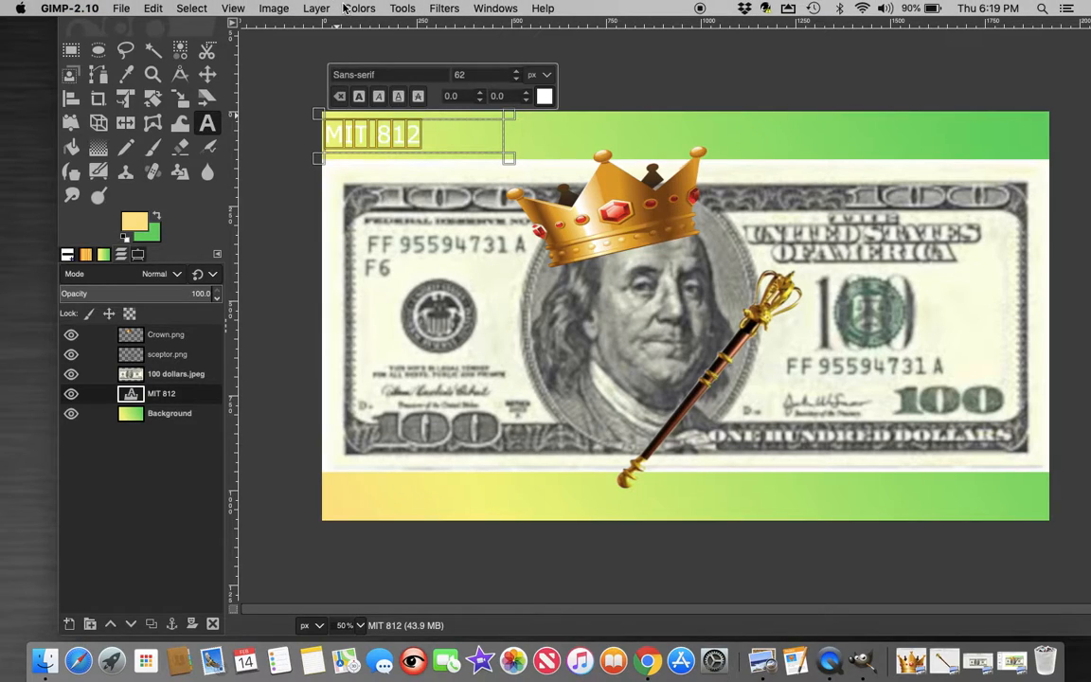
pyautogui.click(403, 9)
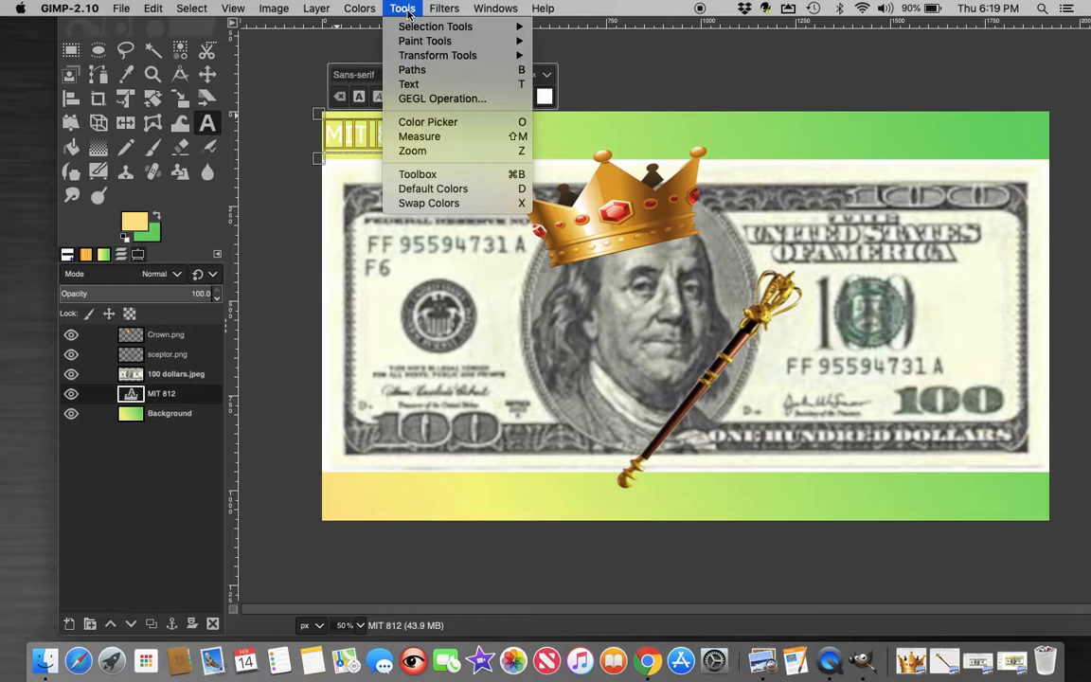
pyautogui.moveTo(442, 8)
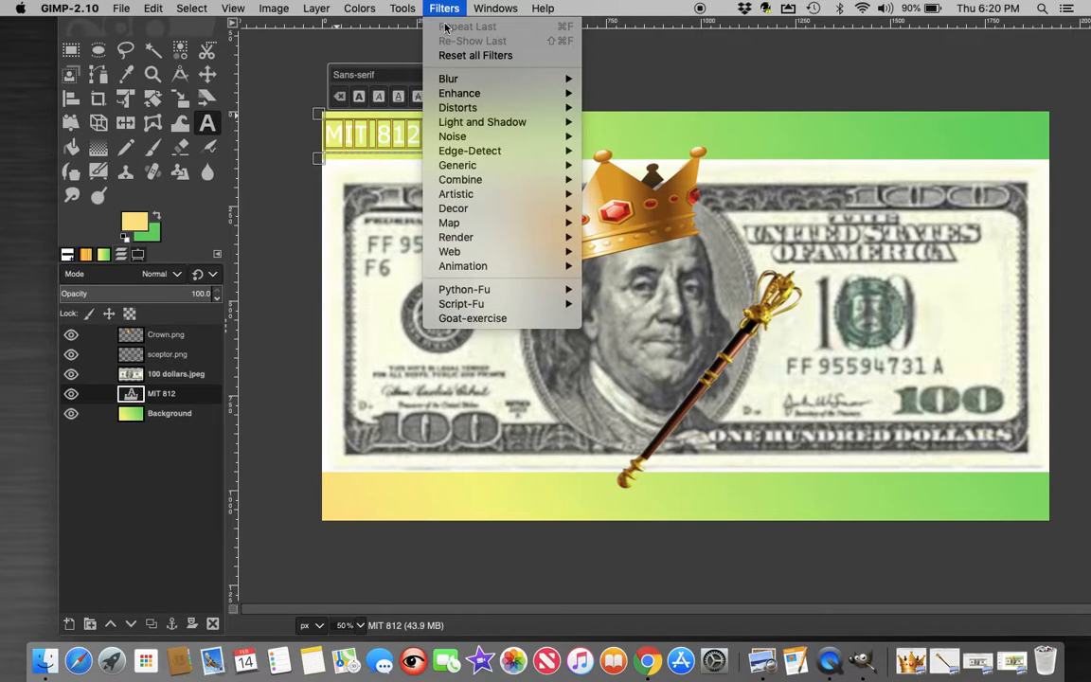
pyautogui.moveTo(464, 123)
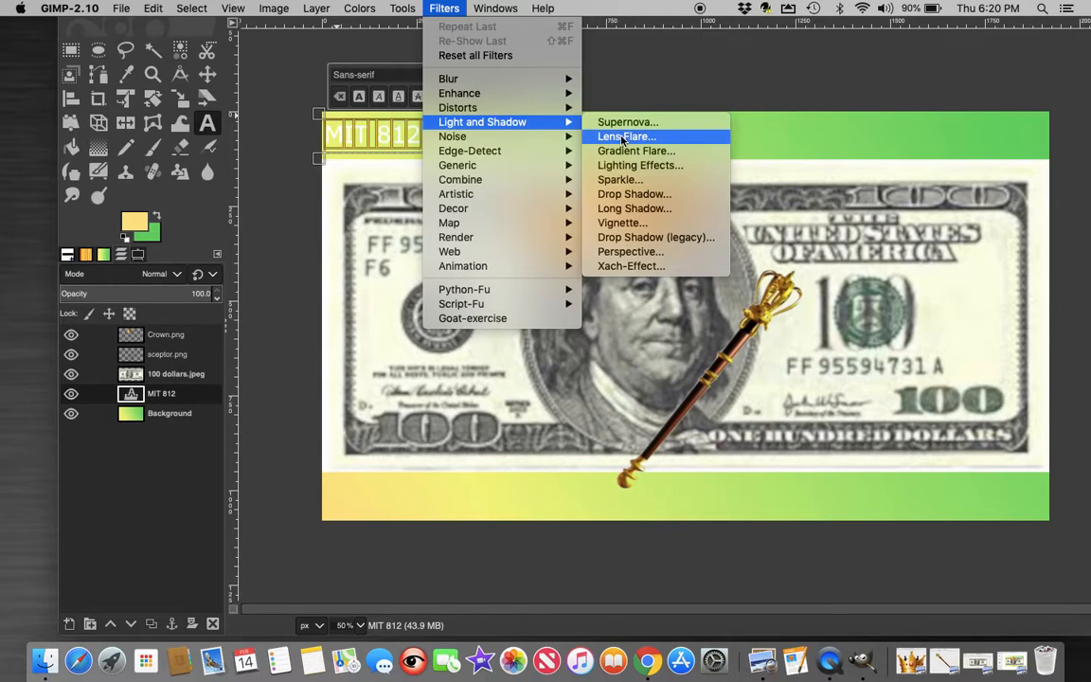
pyautogui.click(641, 196)
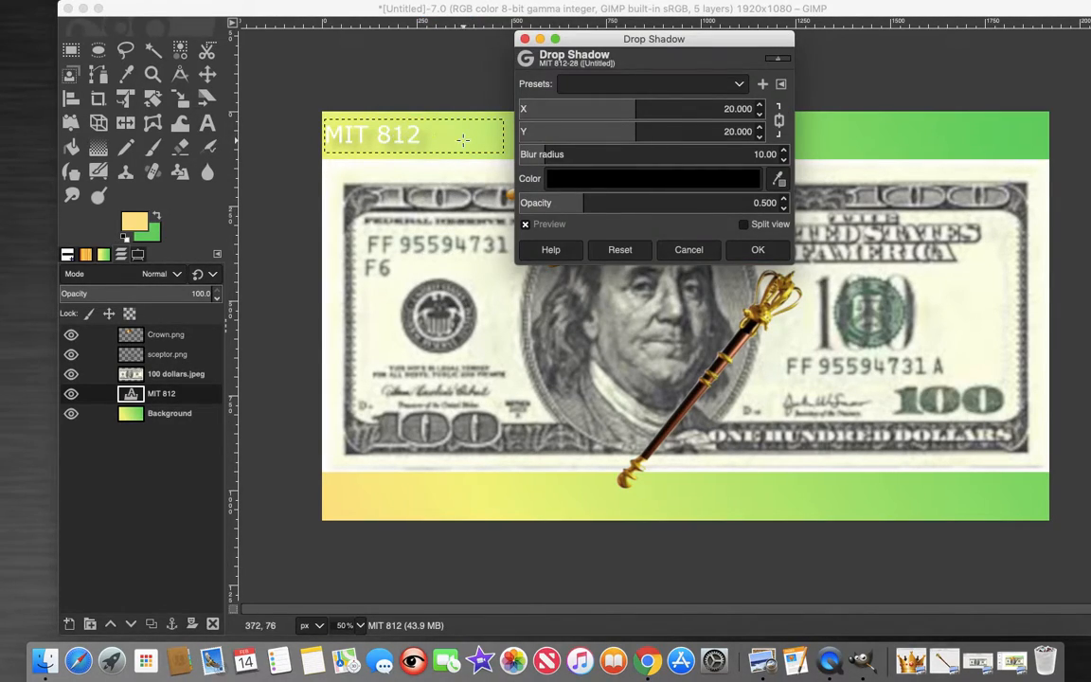
pyautogui.click(594, 180)
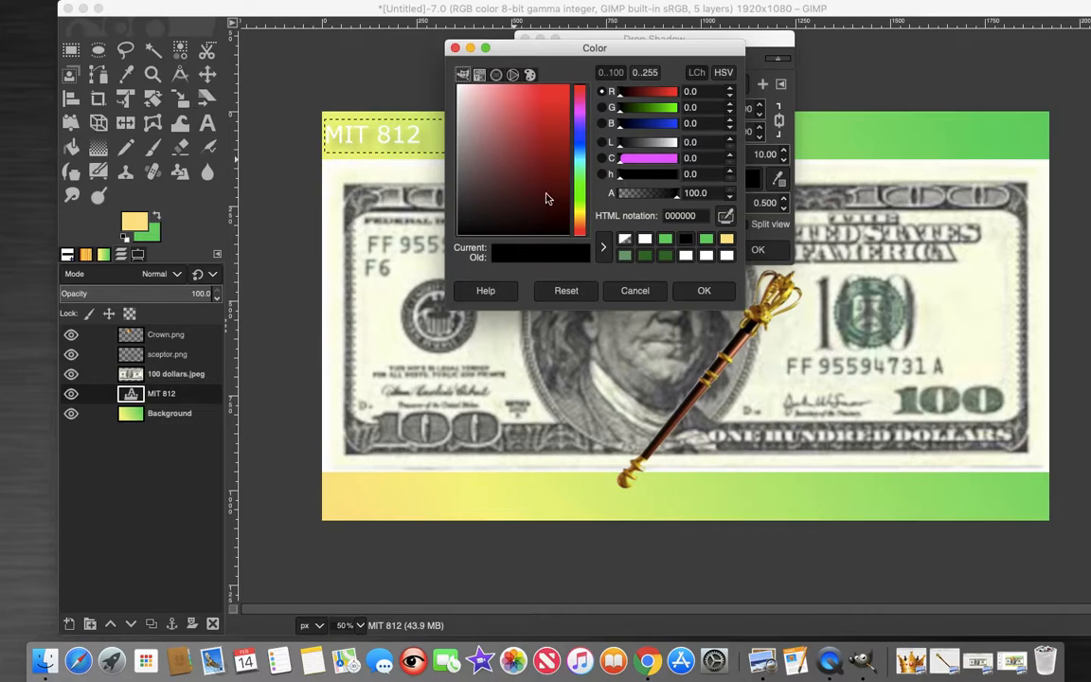
pyautogui.click(468, 227)
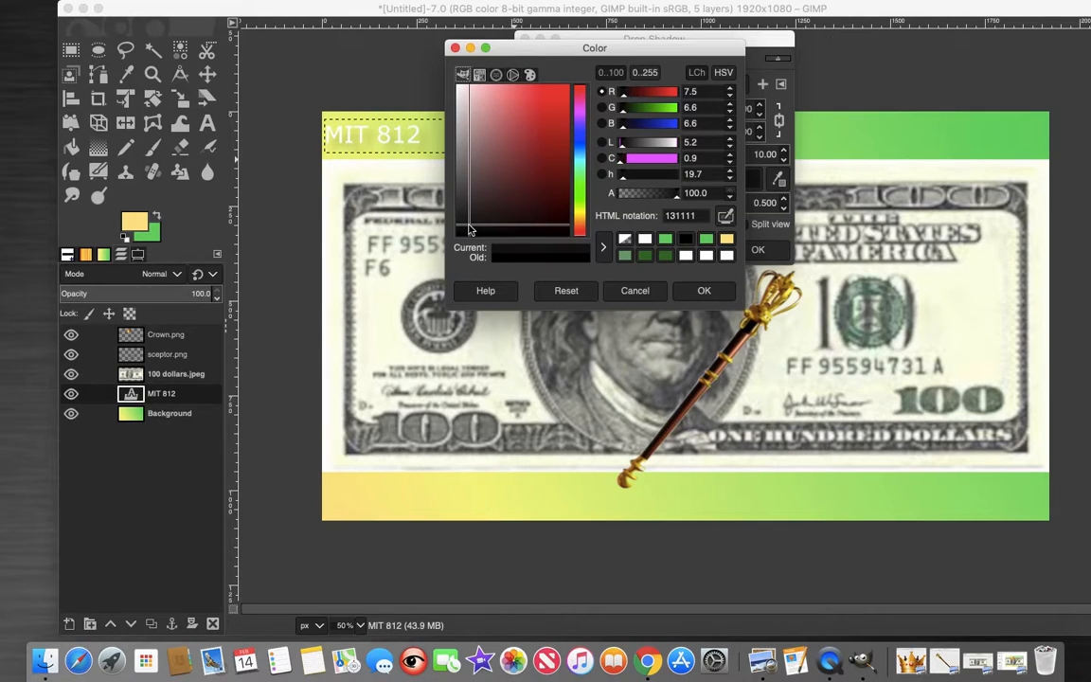
pyautogui.click(471, 220)
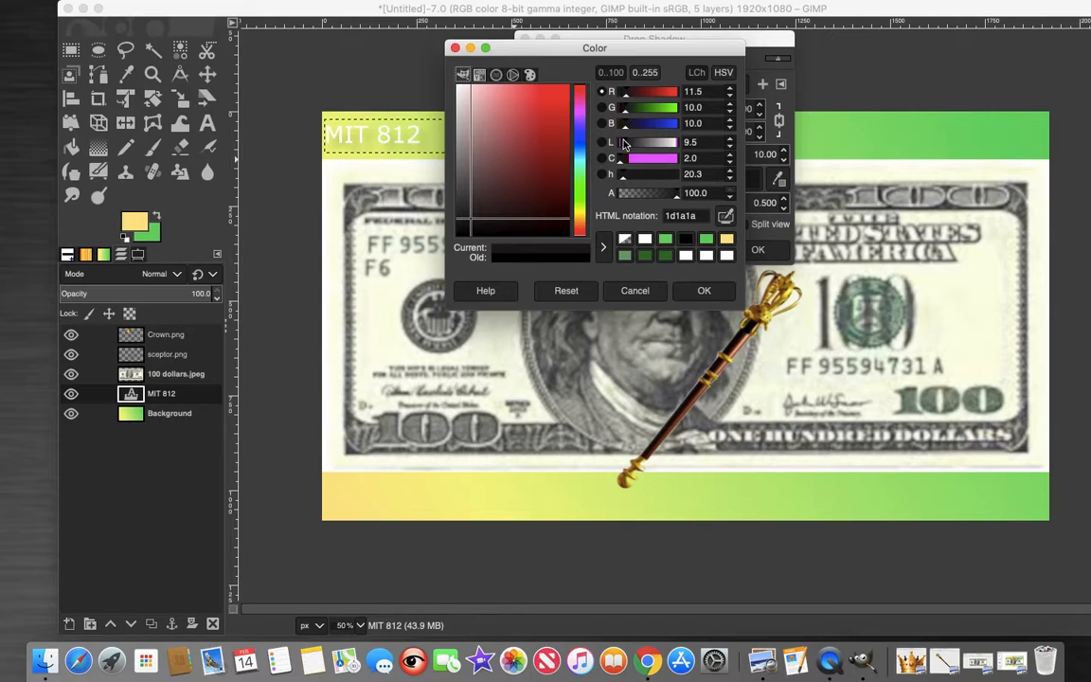
pyautogui.click(708, 292)
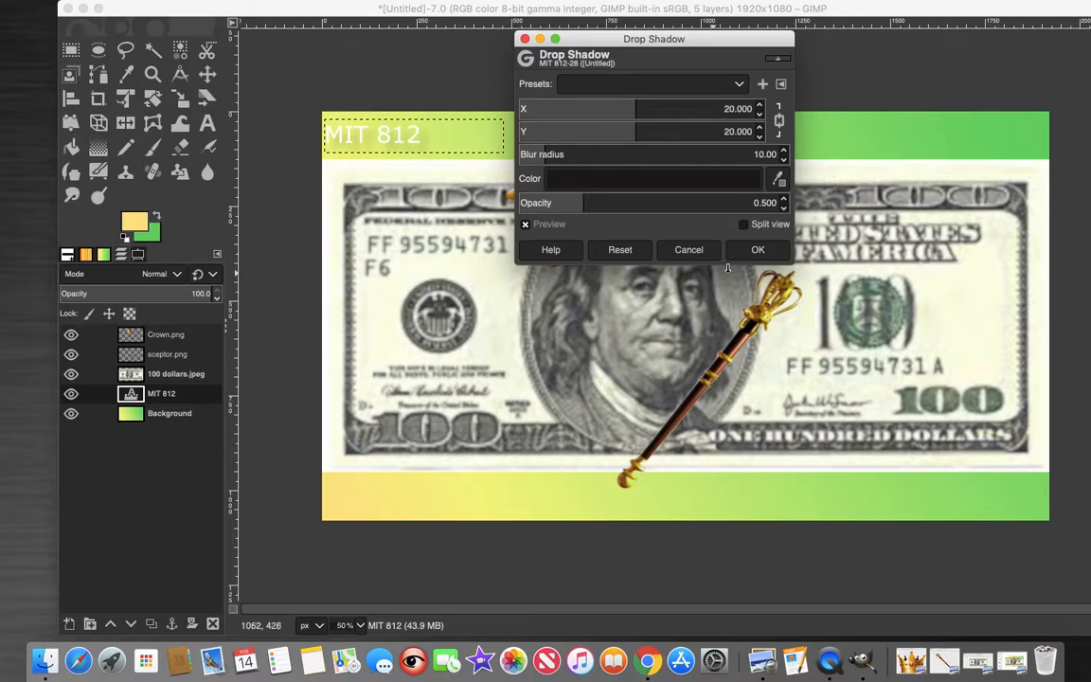
pyautogui.click(758, 250)
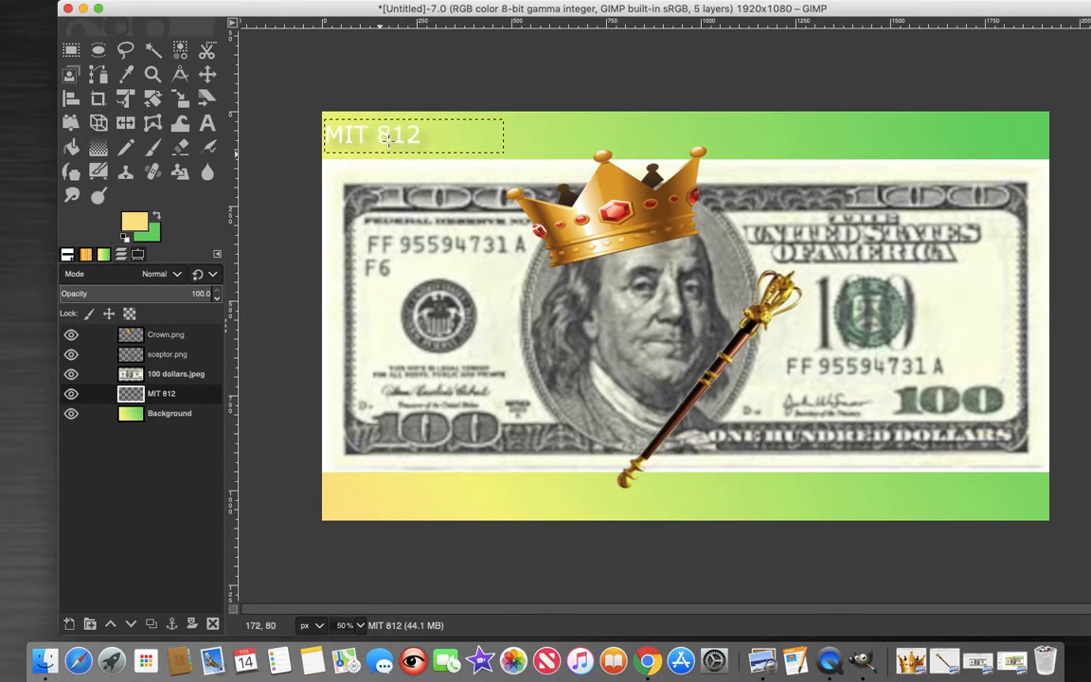
# Nudge the "MIT 812" text slightly right and down from the canvas's upper-left corner.
pyautogui.click(208, 74)
pyautogui.moveTo(370, 131)
pyautogui.mouseDown()
pyautogui.moveTo(376, 193)
pyautogui.moveTo(375, 127)
pyautogui.moveTo(454, 144)
pyautogui.moveTo(384, 141)
pyautogui.mouseUp()
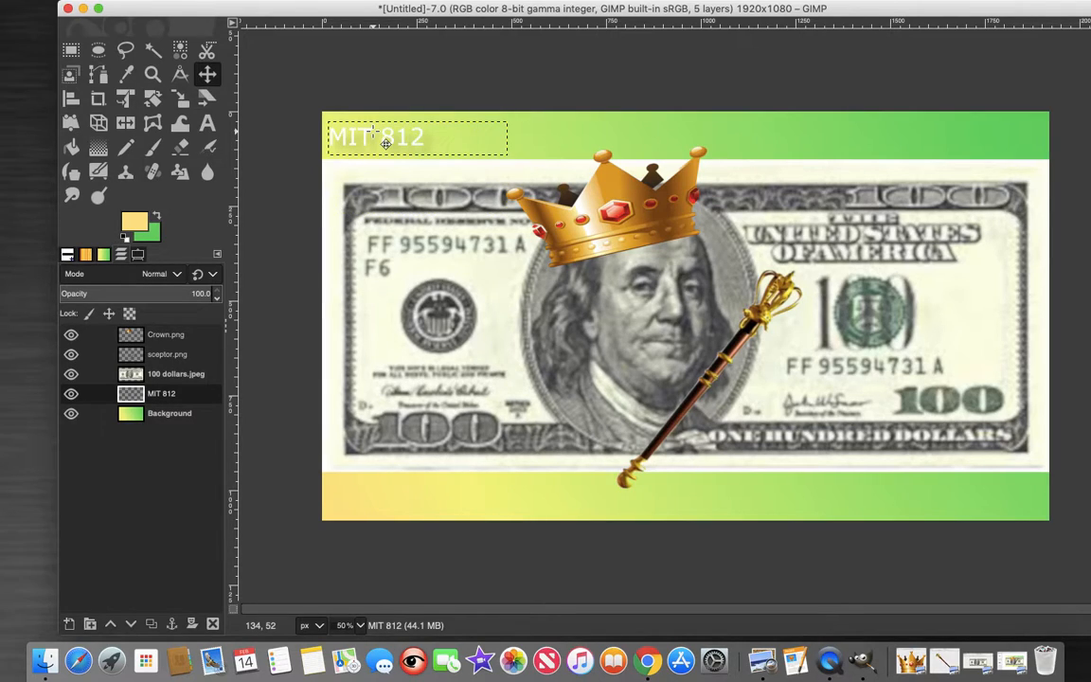
pyautogui.moveTo(352, 6)
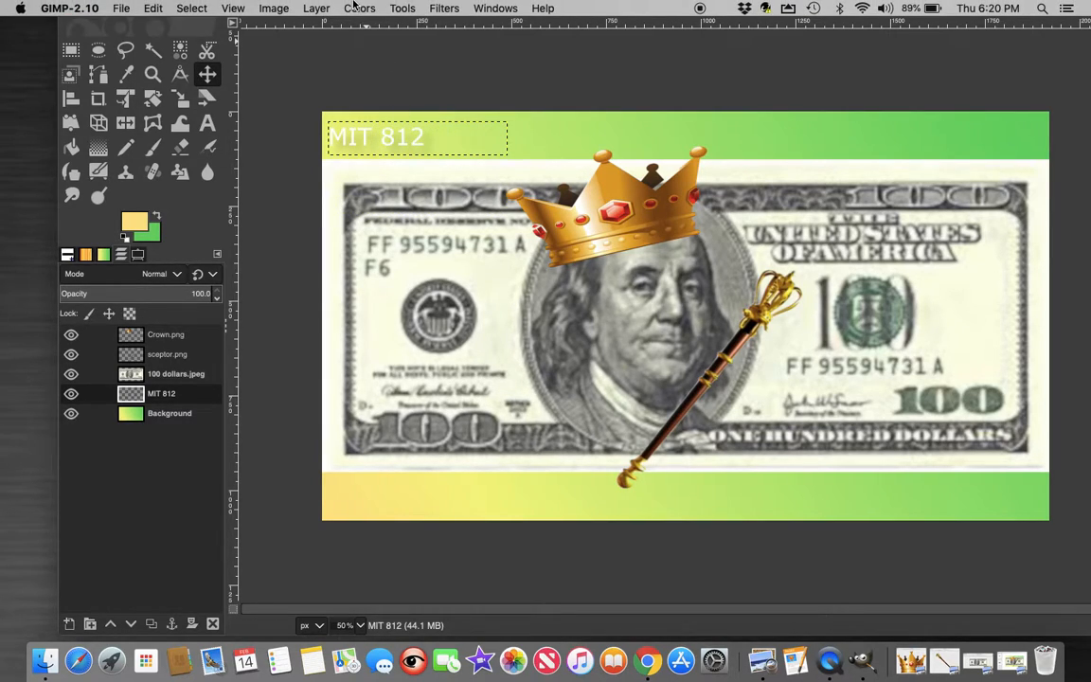
pyautogui.click(433, 7)
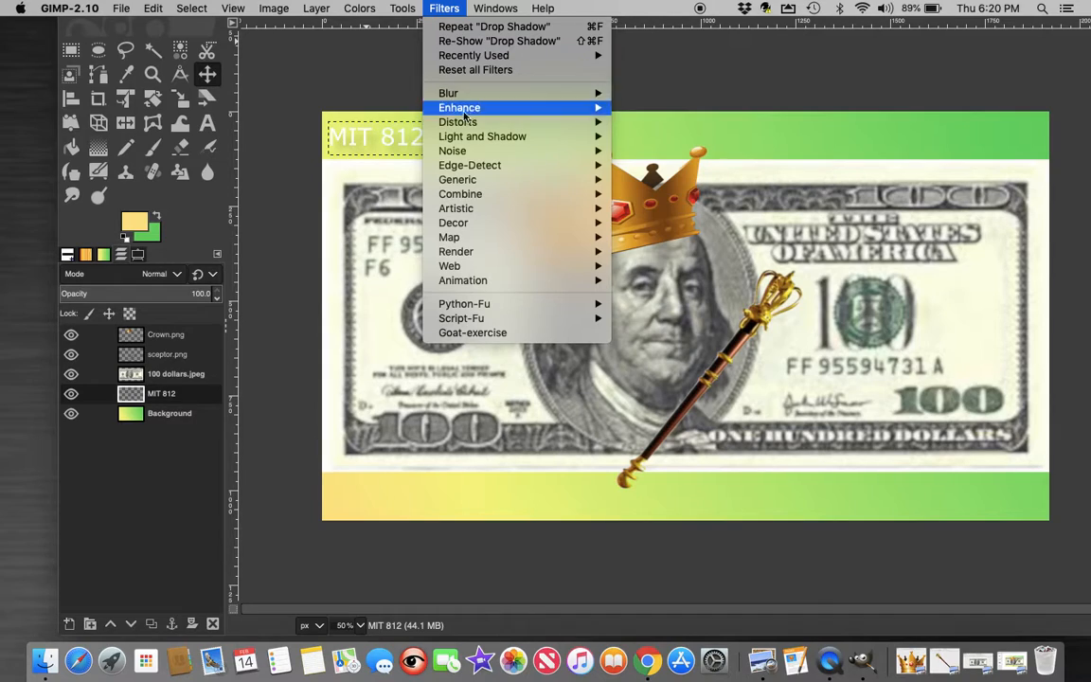
pyautogui.moveTo(486, 138)
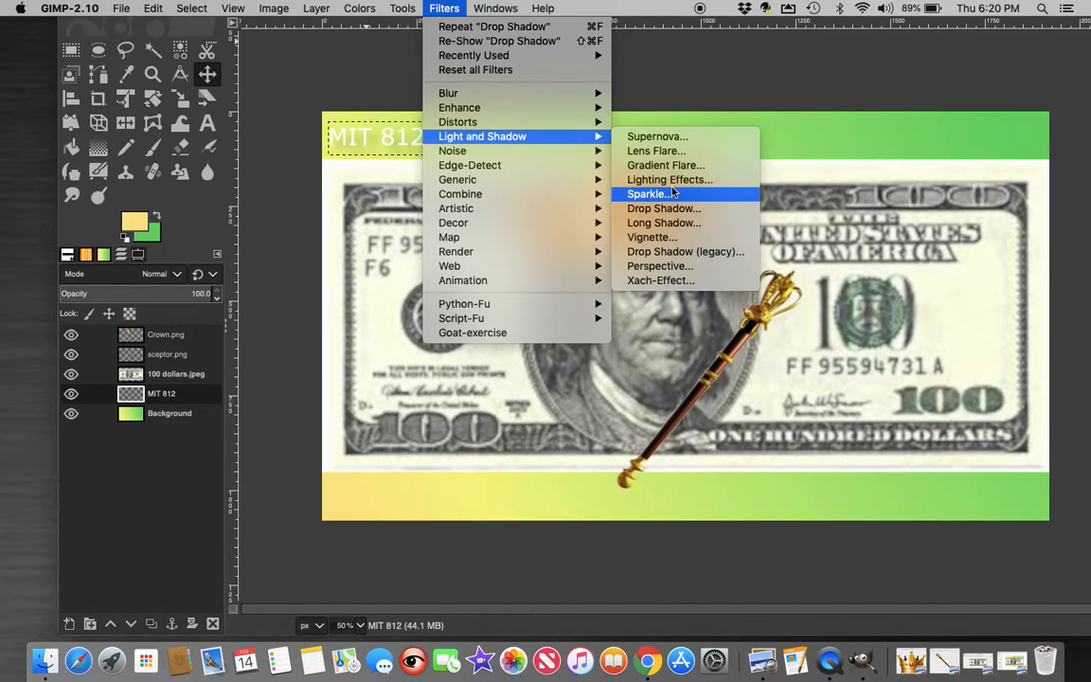
pyautogui.click(556, 146)
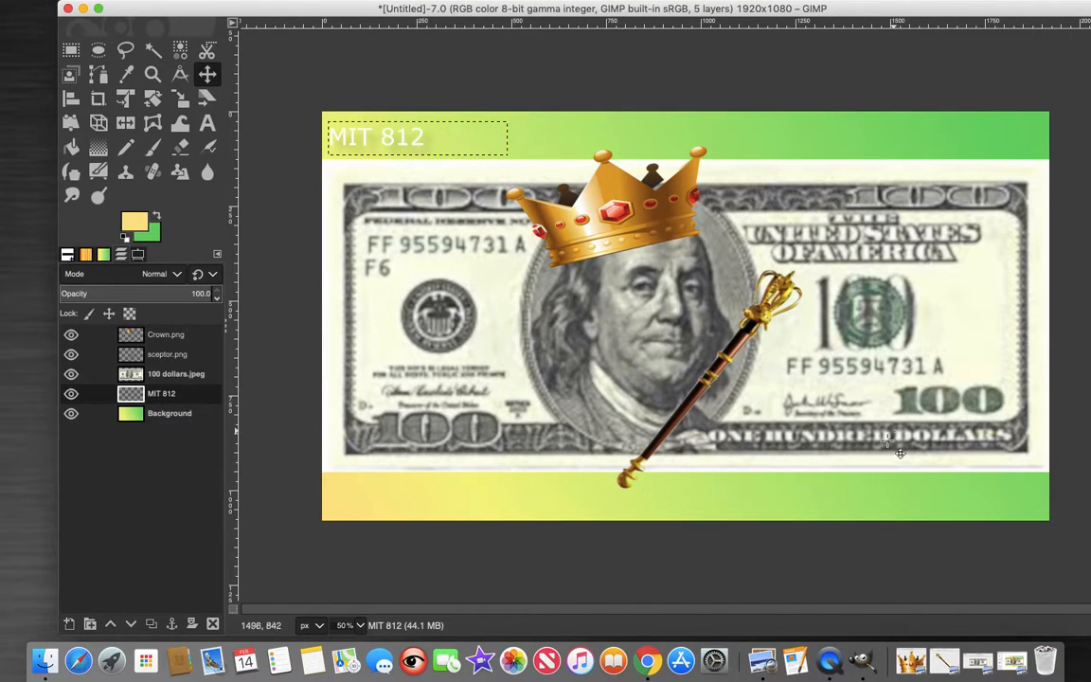
pyautogui.moveTo(194, 3)
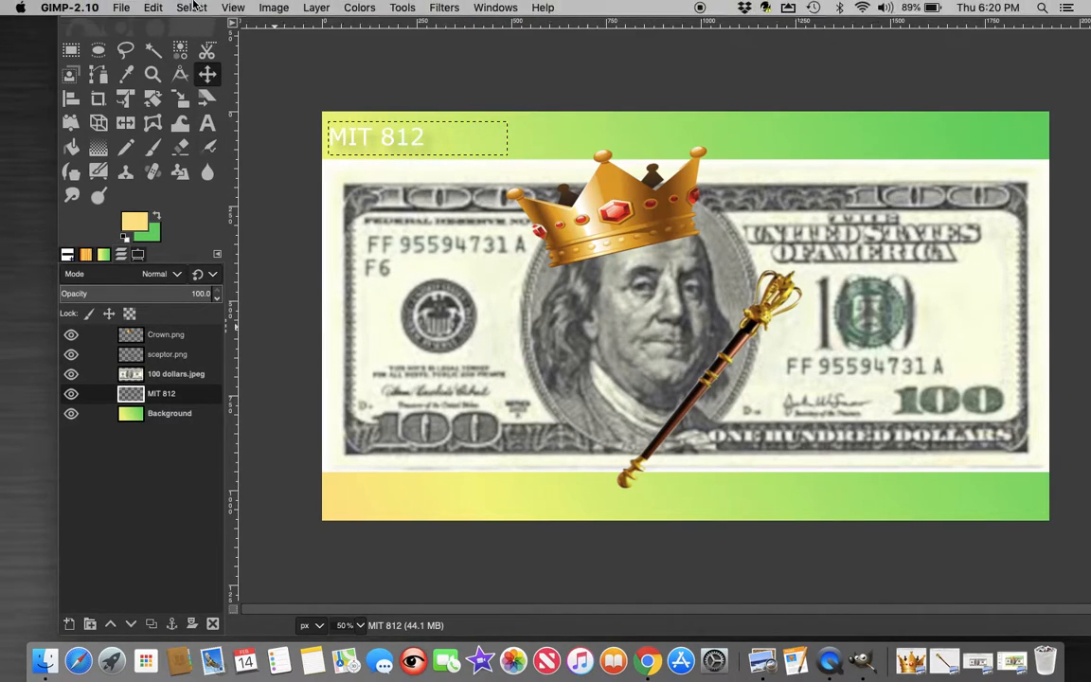
pyautogui.click(122, 5)
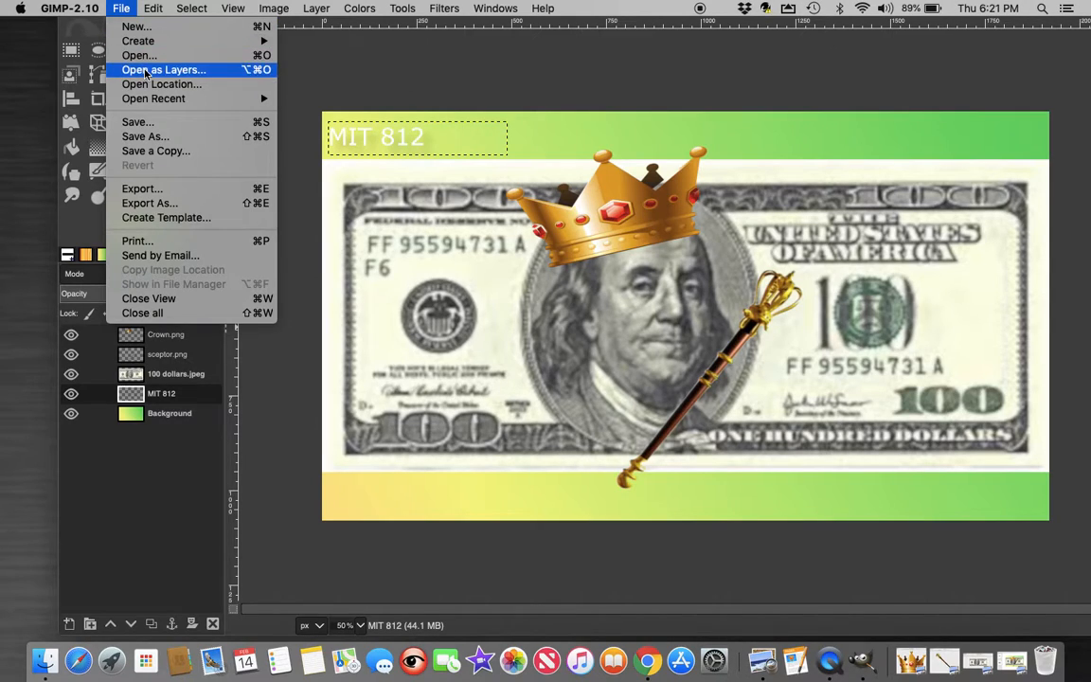
pyautogui.moveTo(64, 17)
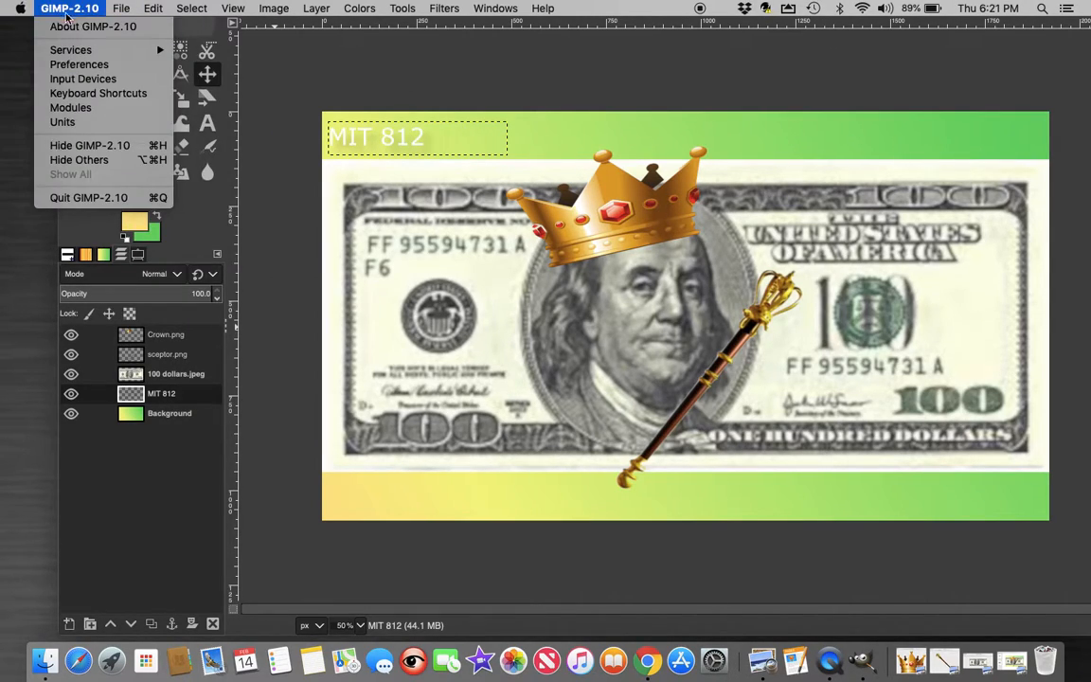
pyautogui.moveTo(122, 7)
pyautogui.click(160, 139)
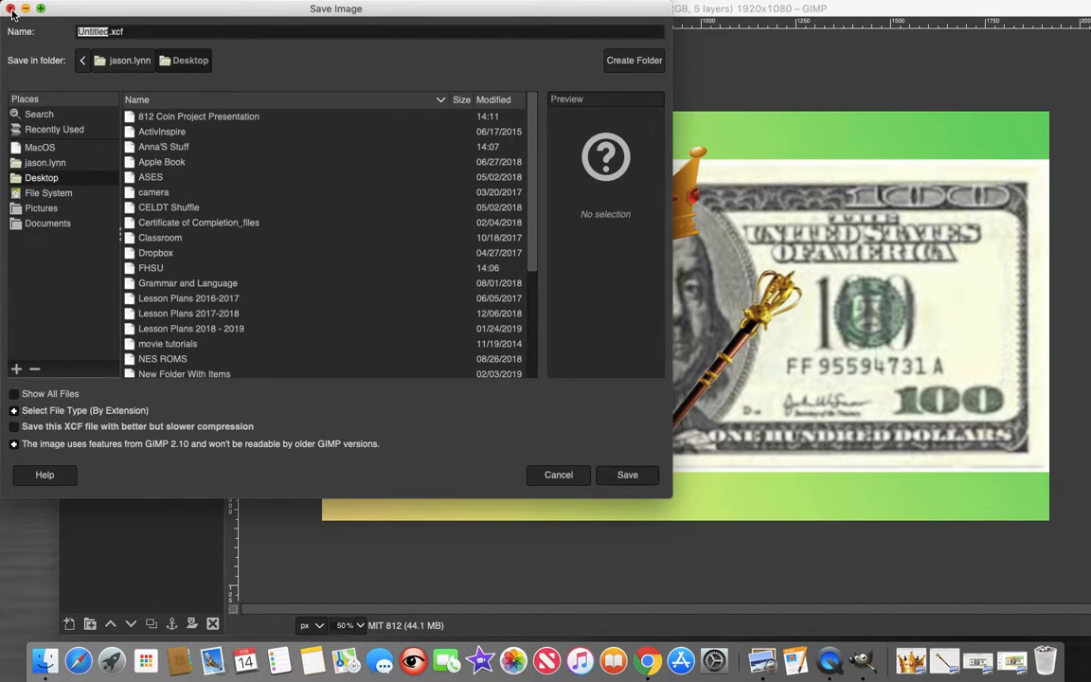
pyautogui.click(11, 9)
# Minimize the image window and open Photo Edit.pdf from the desktop.
pyautogui.click(84, 9)
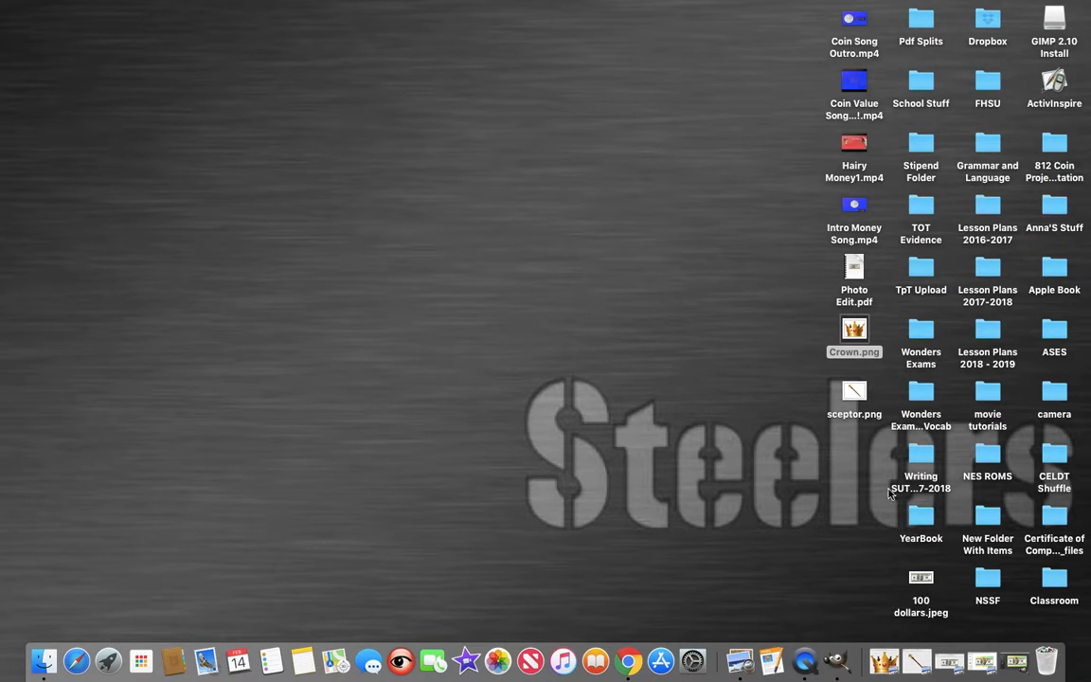
pyautogui.doubleClick(851, 266)
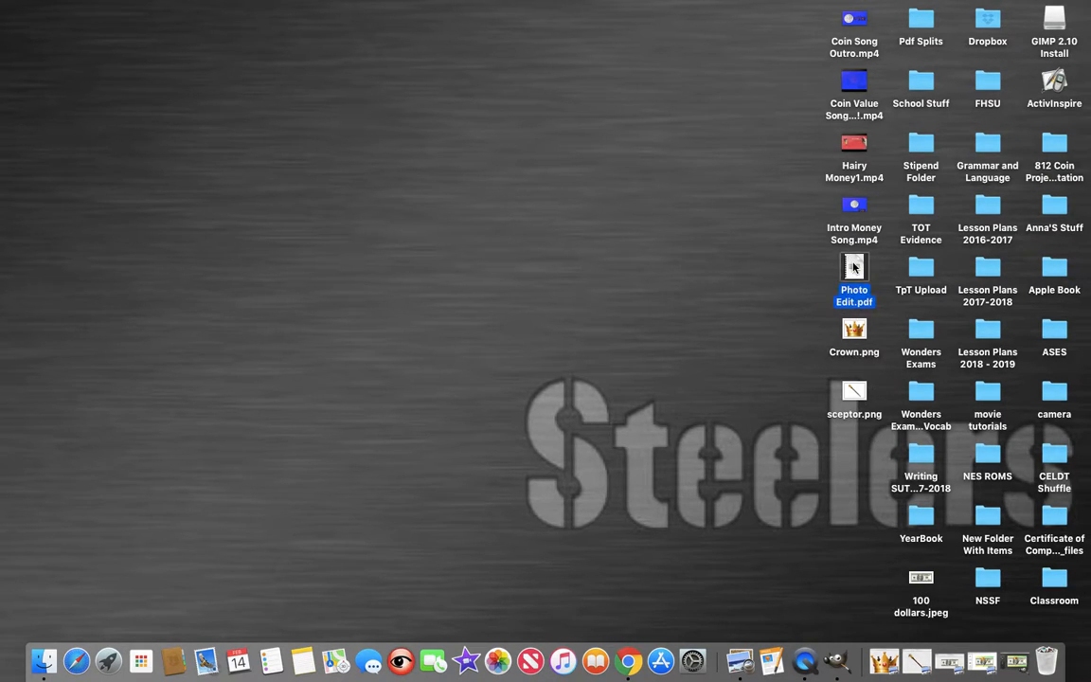